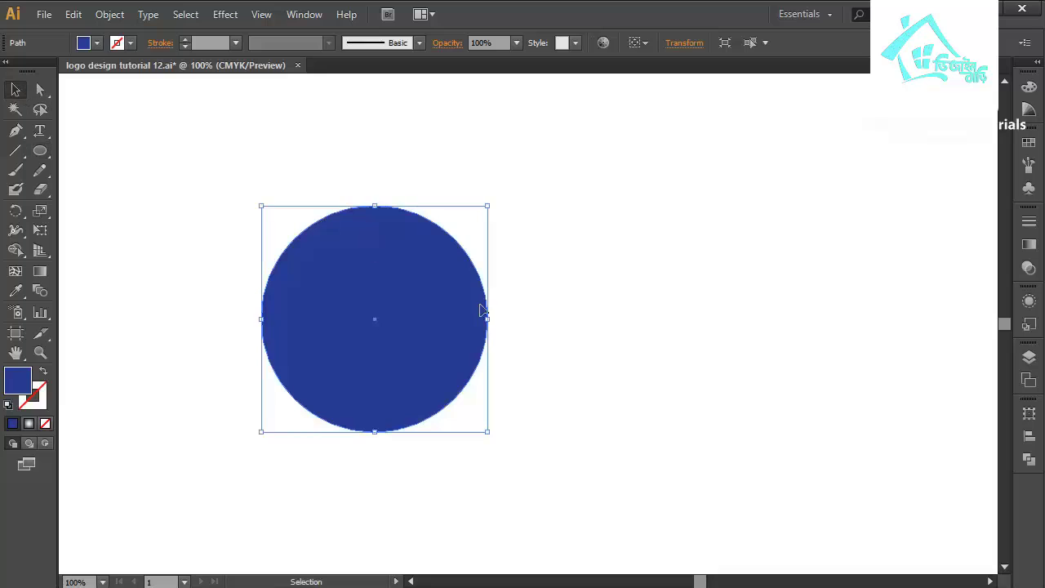
Step: Scale down the blue circle, move it slightly toward the lower right, and fill it with the dark gray swatch
left_click_drag(487, 319, 473, 351)
left_click_drag(389, 351, 421, 351)
left_click(1030, 144)
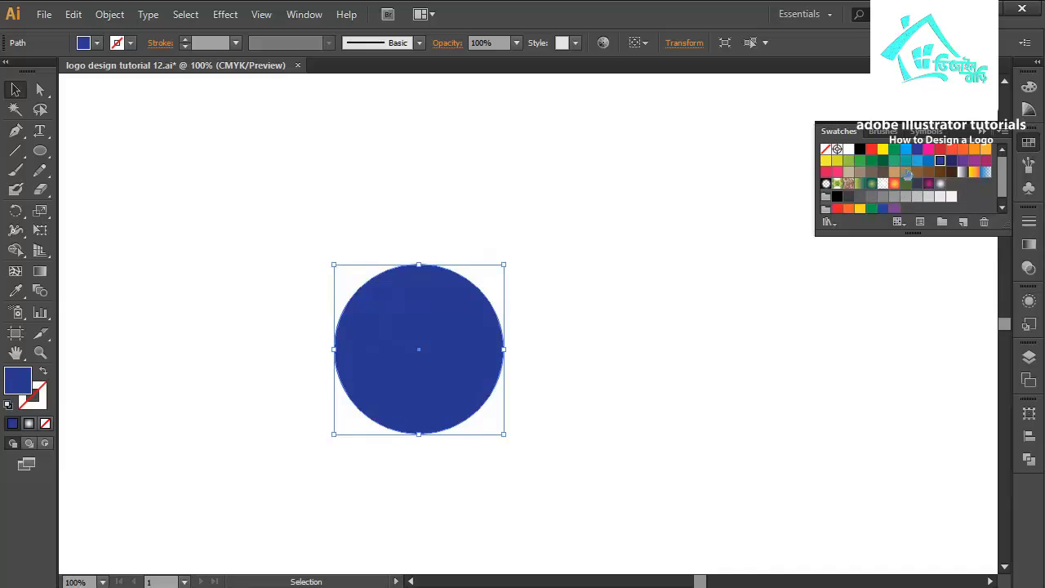
left_click(860, 197)
left_click(669, 289)
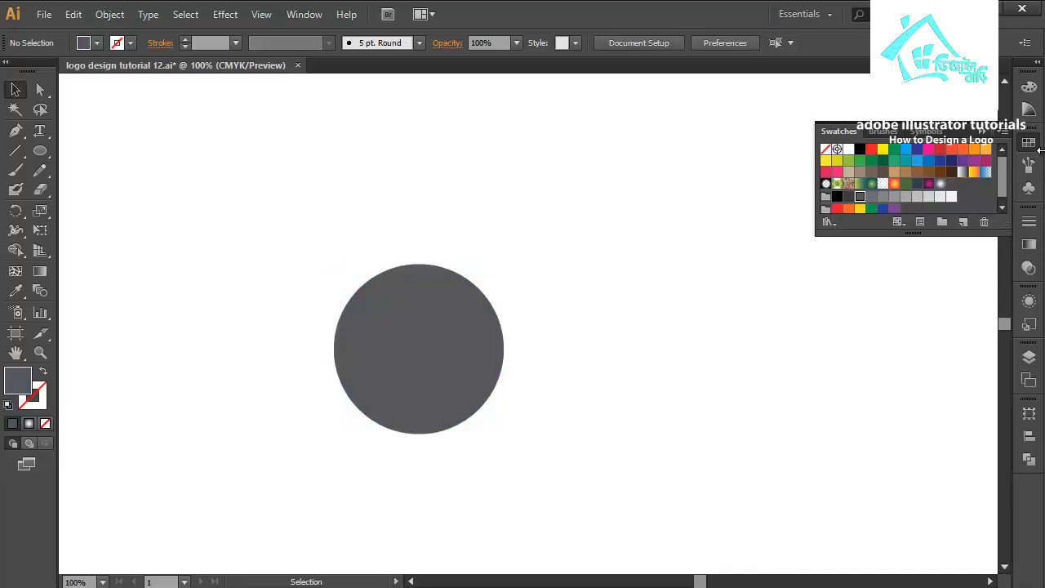
left_click(984, 133)
Step: Draw a second, larger dark gray circle with the Ellipse tool to the right of the first circle
left_click(40, 151)
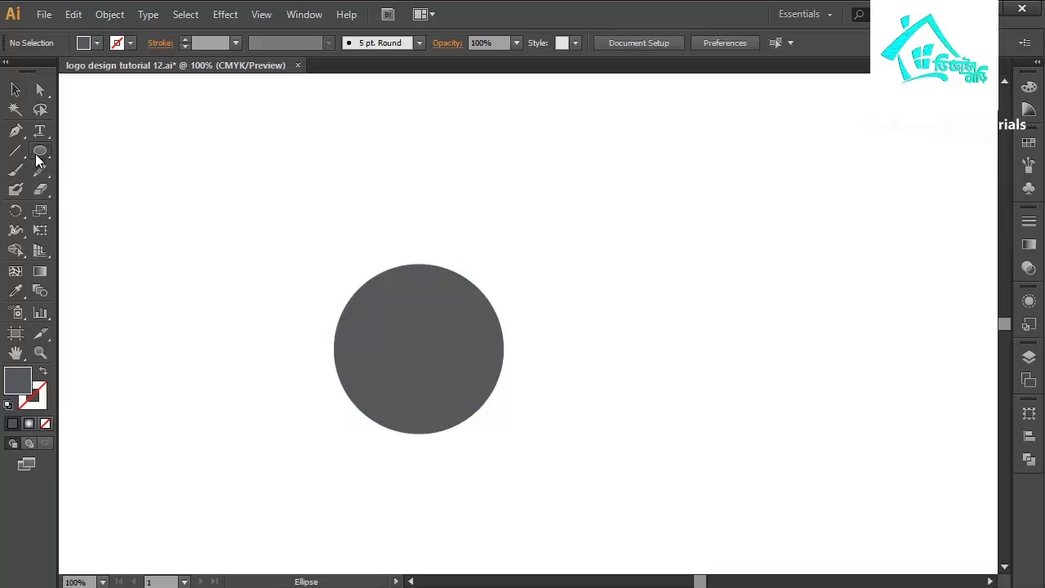
left_click_drag(607, 209, 818, 379)
left_click(13, 90)
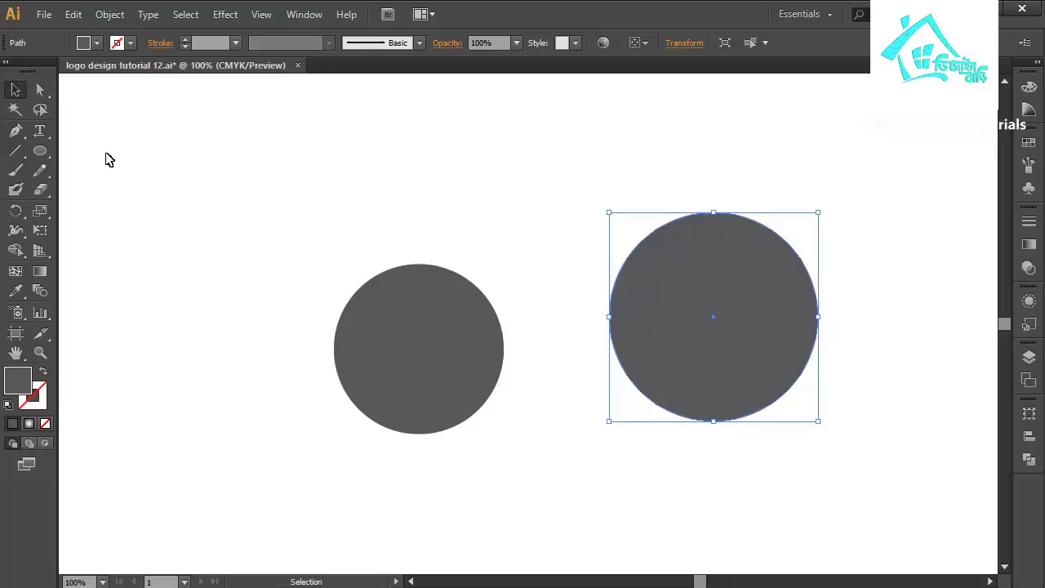
Step: Add the letter M as 300 pt text and move it onto the artboard, above and left of the smaller circle
left_click(39, 131)
left_click(189, 253)
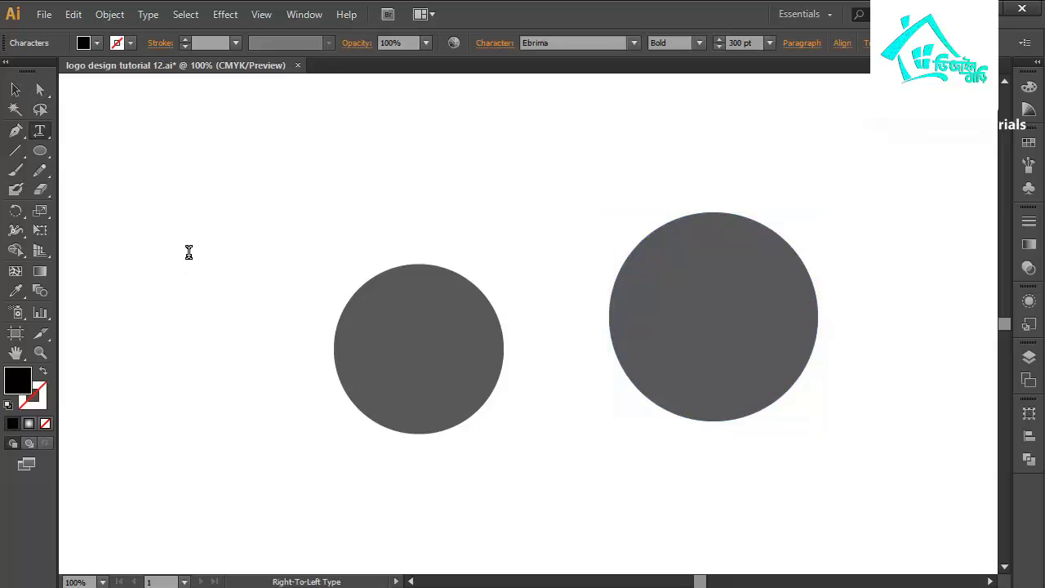
type("M")
left_click(18, 93)
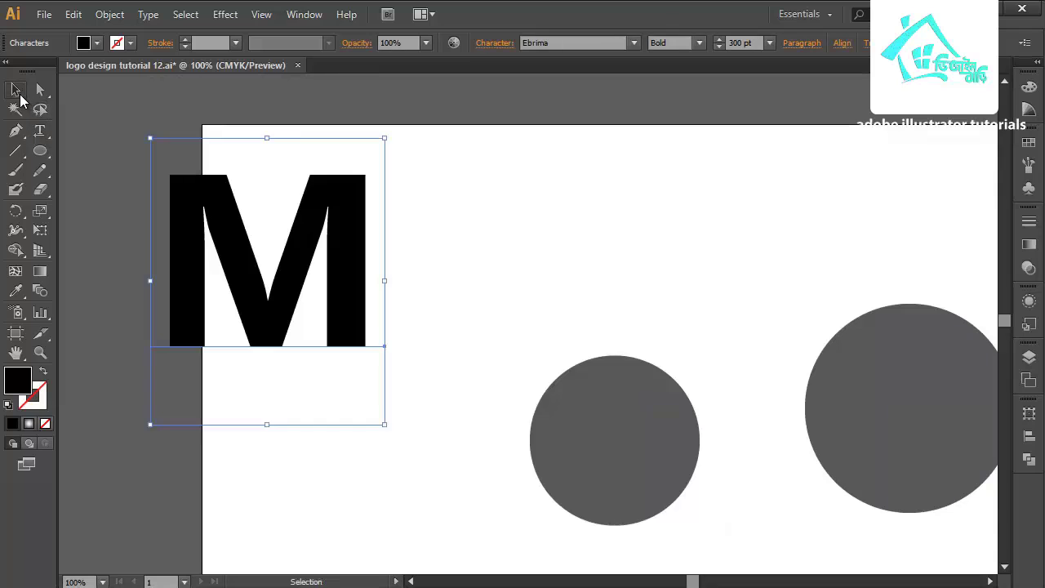
left_click_drag(323, 346, 503, 346)
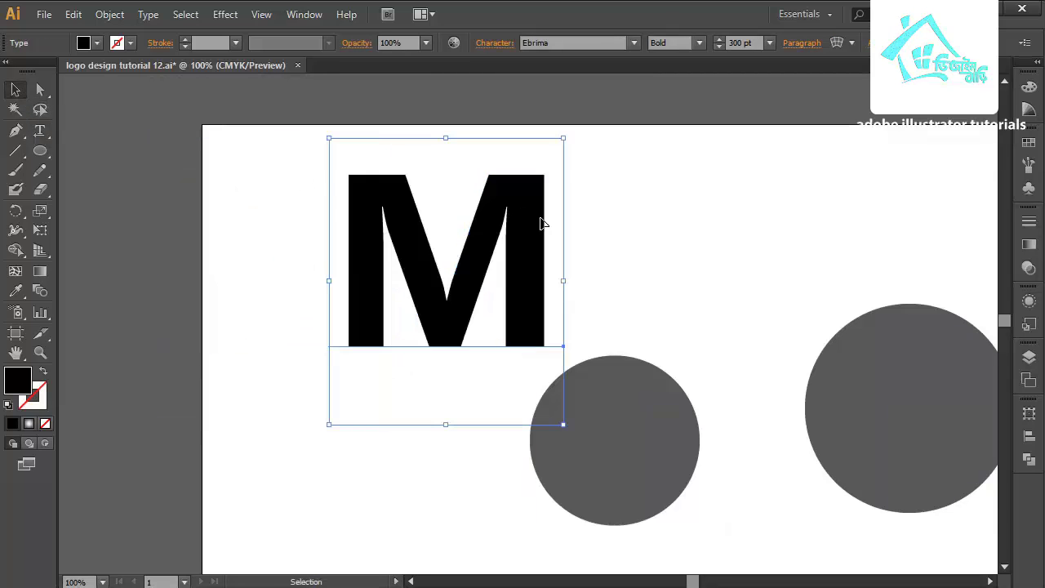
Step: Try Arial on the letter M, and preview further fonts in sequence up to MV Boli
left_click(635, 44)
left_click(669, 103)
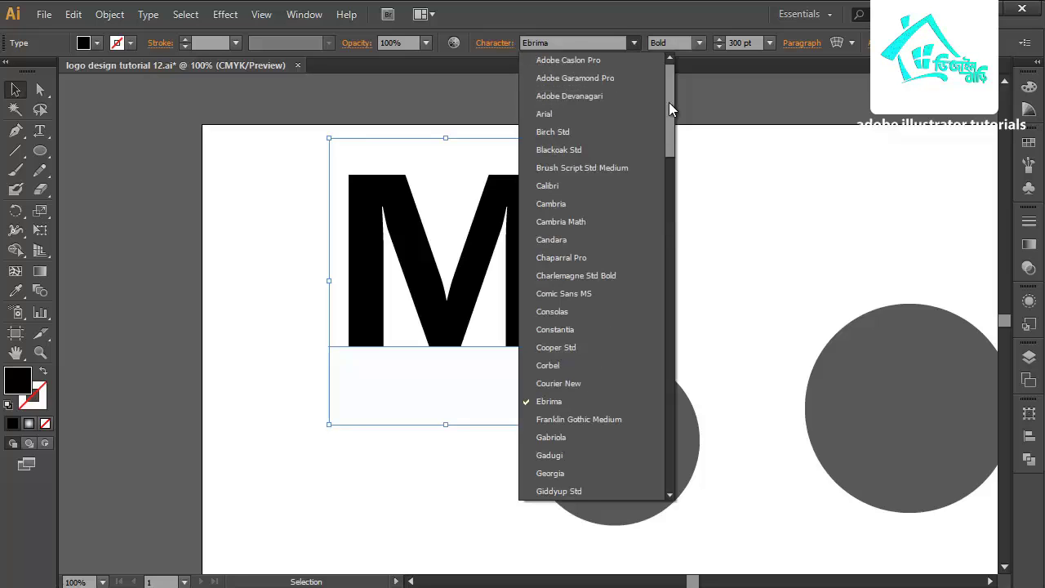
left_click(545, 114)
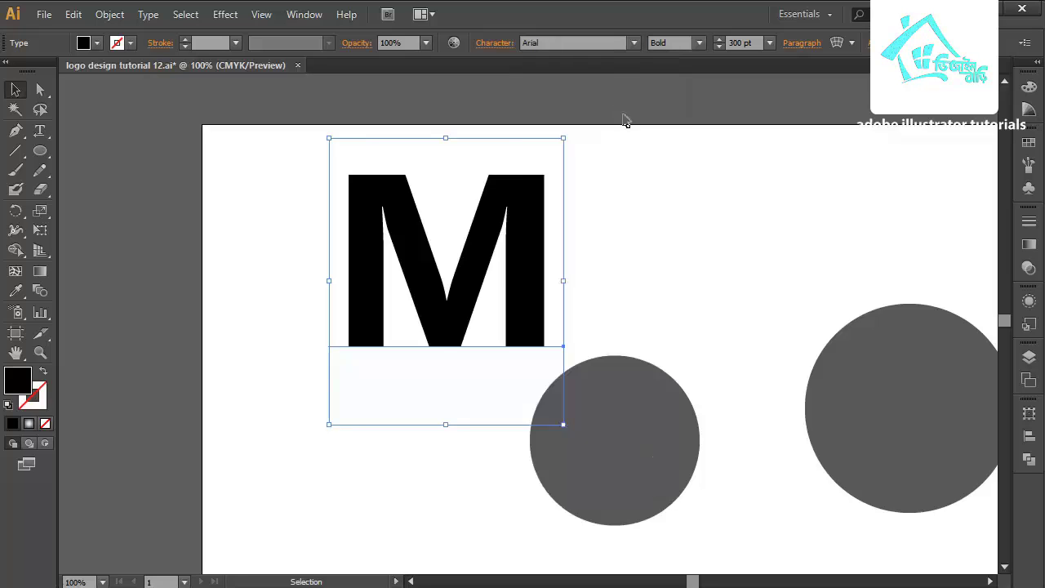
left_click(608, 43)
scroll(608, 43, "down", 8)
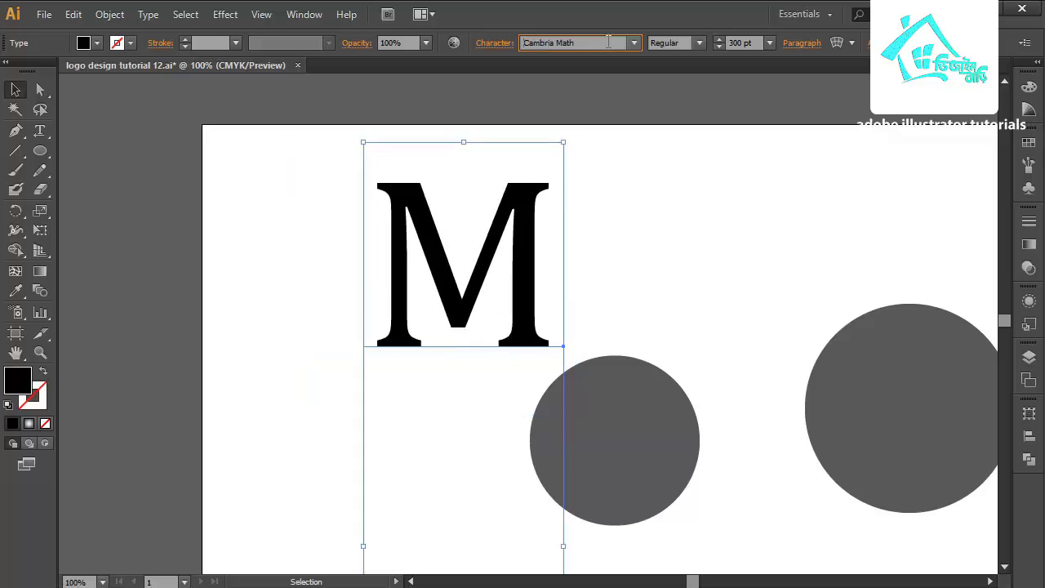
scroll(609, 42, "down", 8)
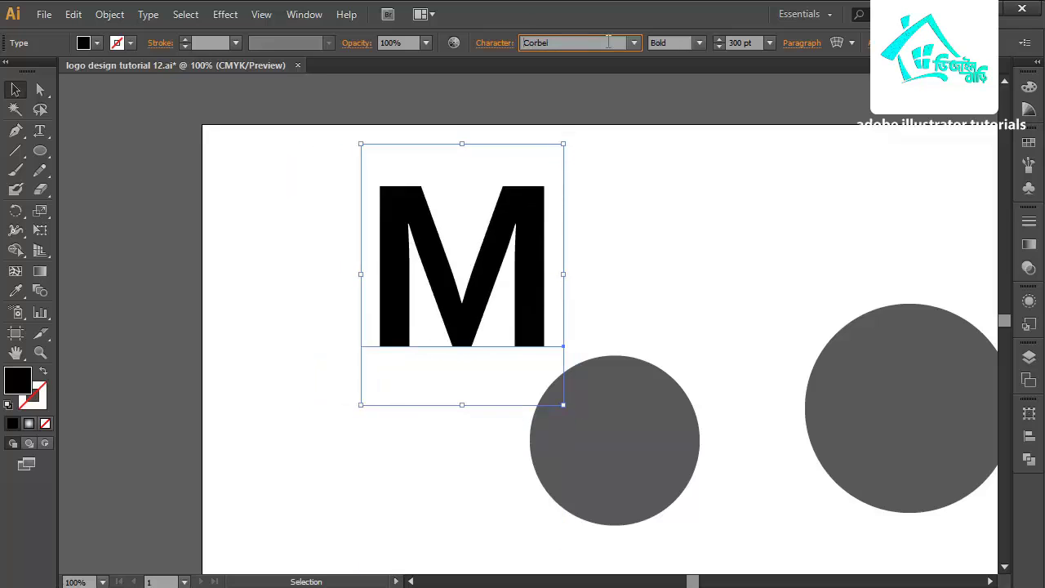
scroll(608, 43, "down", 8)
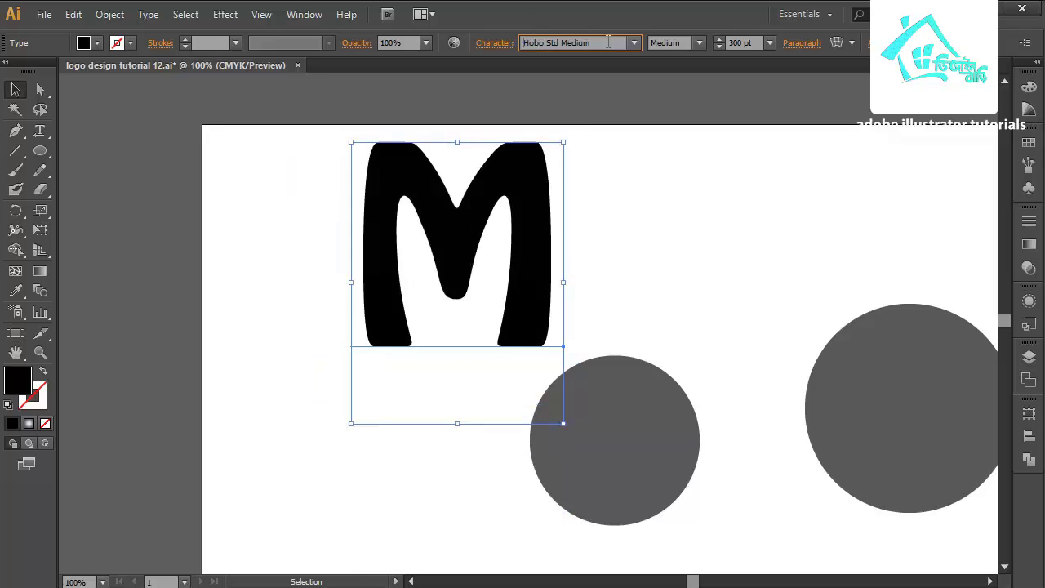
scroll(608, 42, "down", 8)
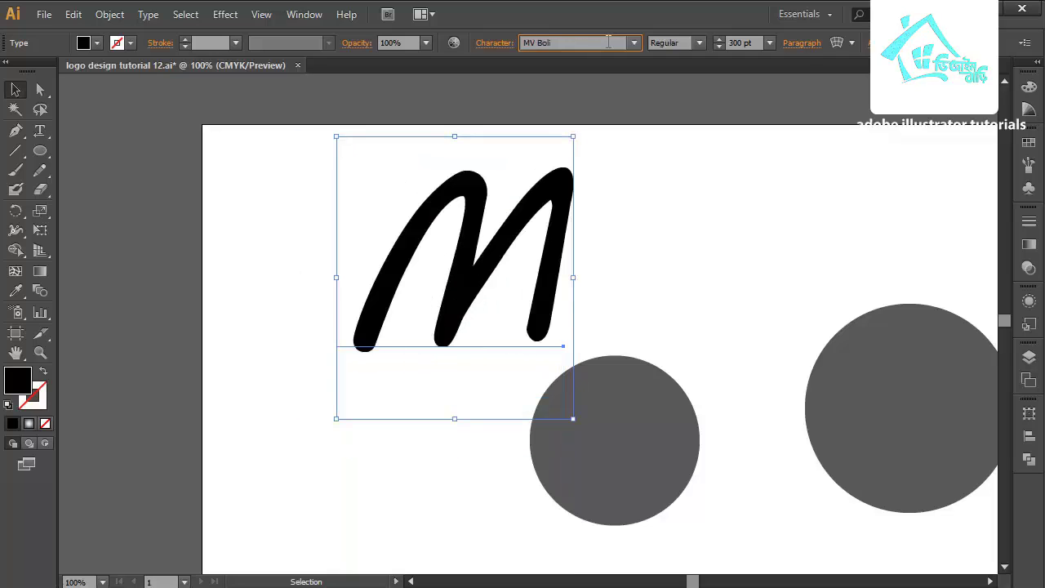
scroll(608, 42, "down", 4)
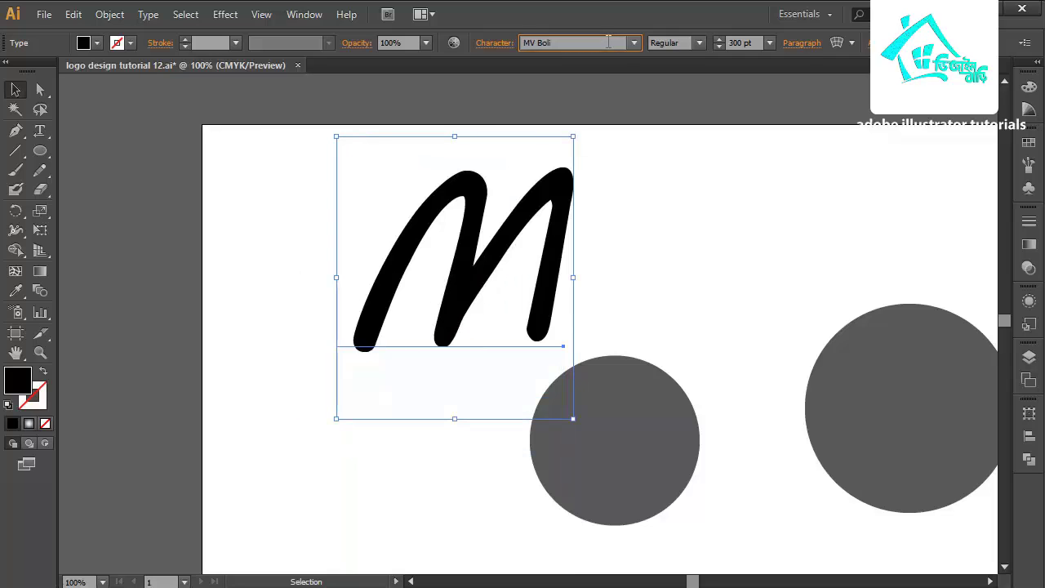
Step: Preview more fonts on the letter M, from the Microsoft fonts through to Rosewood Std
left_click(634, 45)
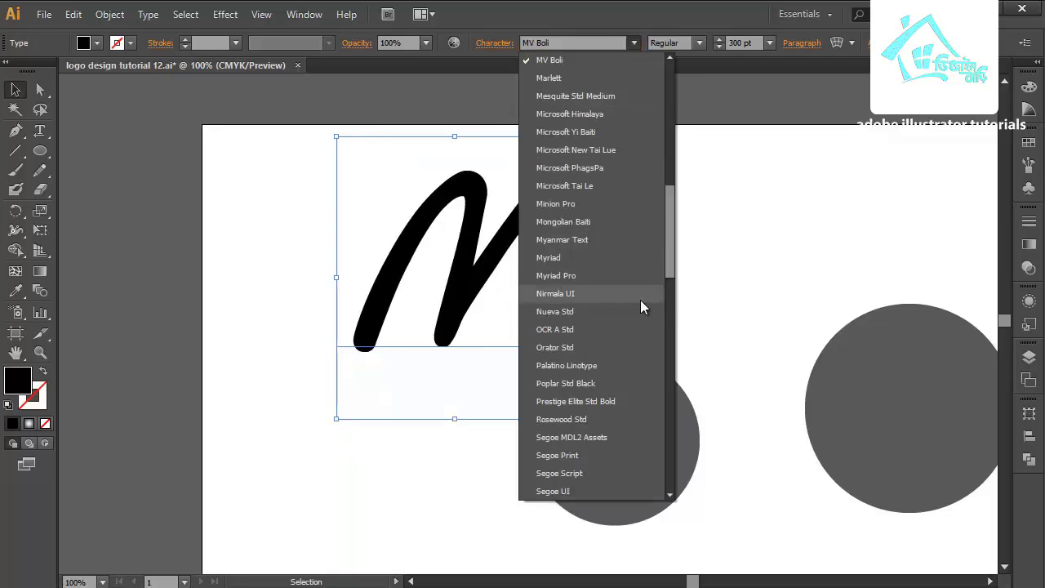
left_click(618, 106)
left_click(572, 45)
scroll(573, 48, "down", 8)
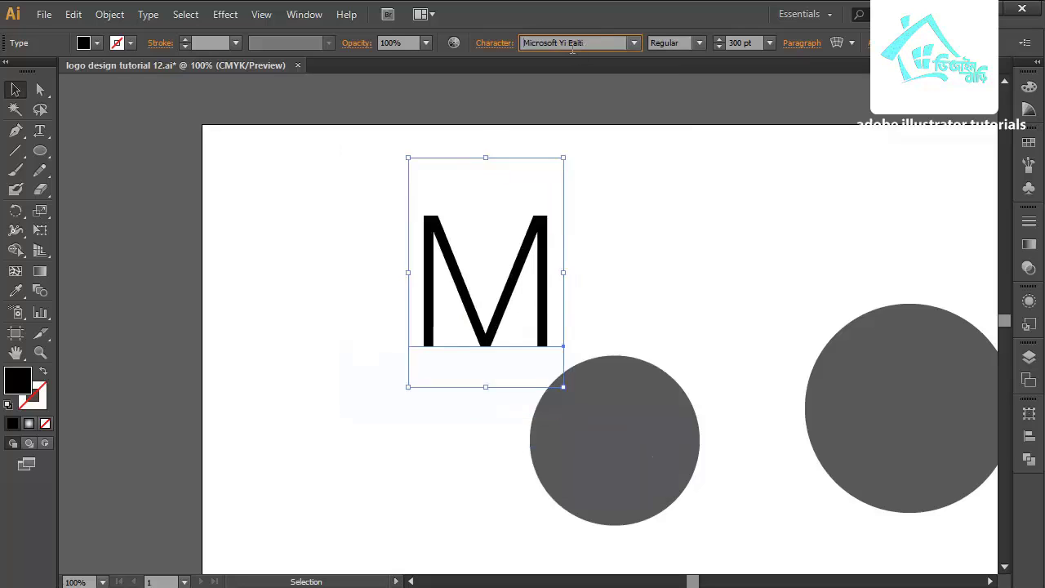
scroll(574, 48, "down", 5)
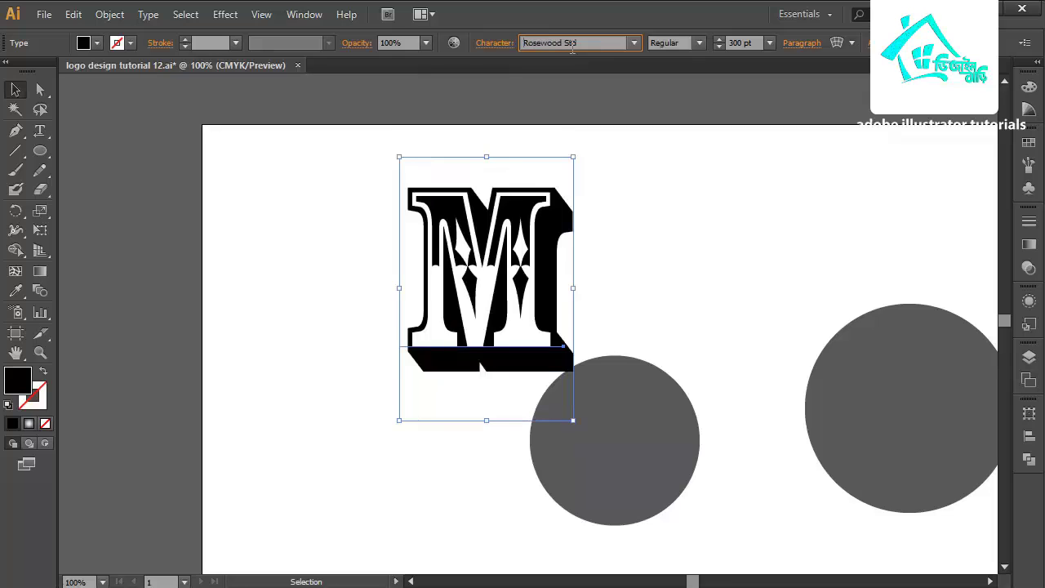
Step: Compare the remaining fonts on the letter M and set it to Trebuchet MS Bold
left_click(634, 43)
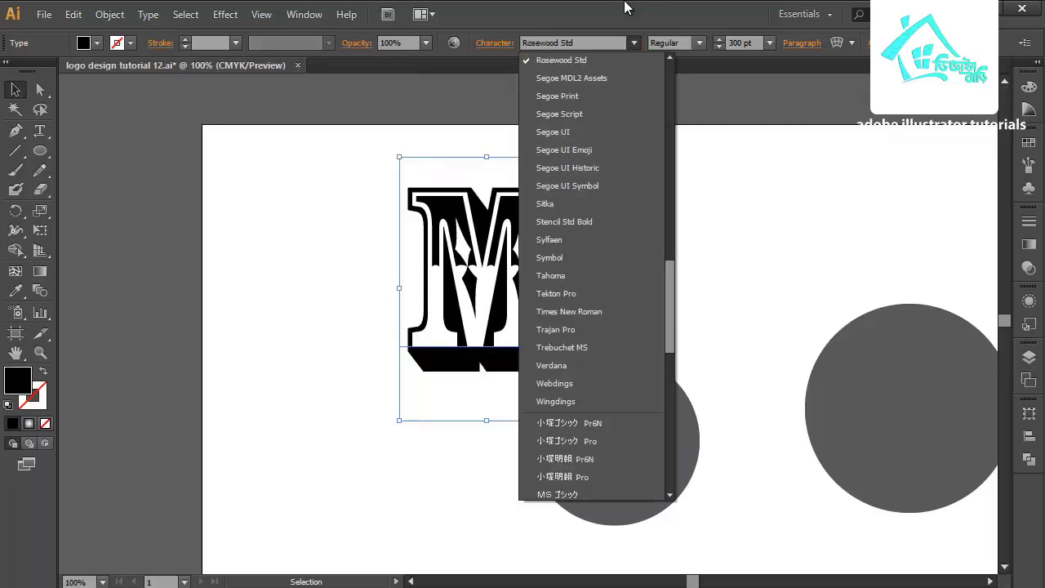
left_click(623, 96)
scroll(590, 48, "down", 1)
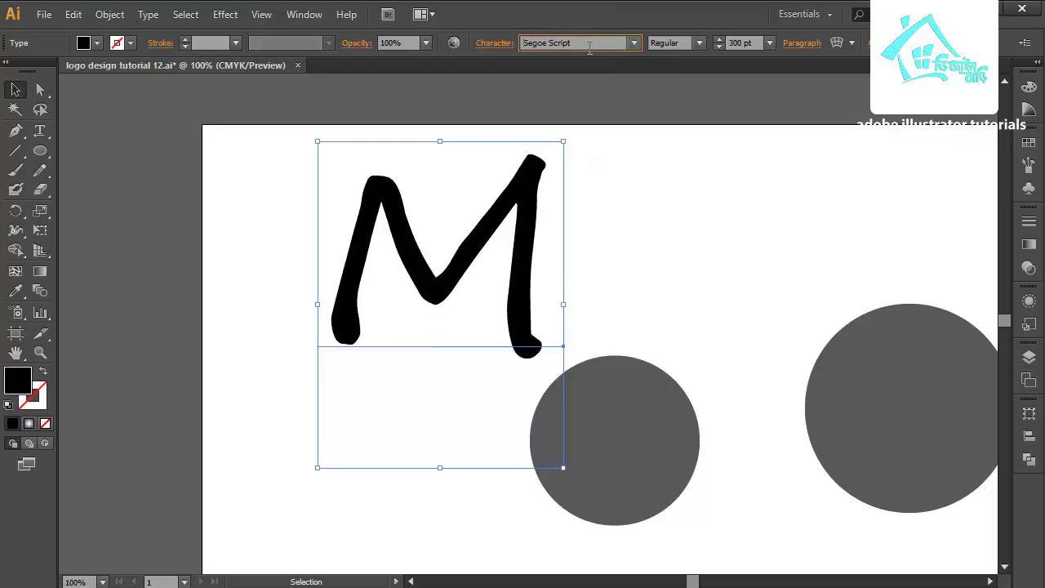
scroll(589, 47, "down", 6)
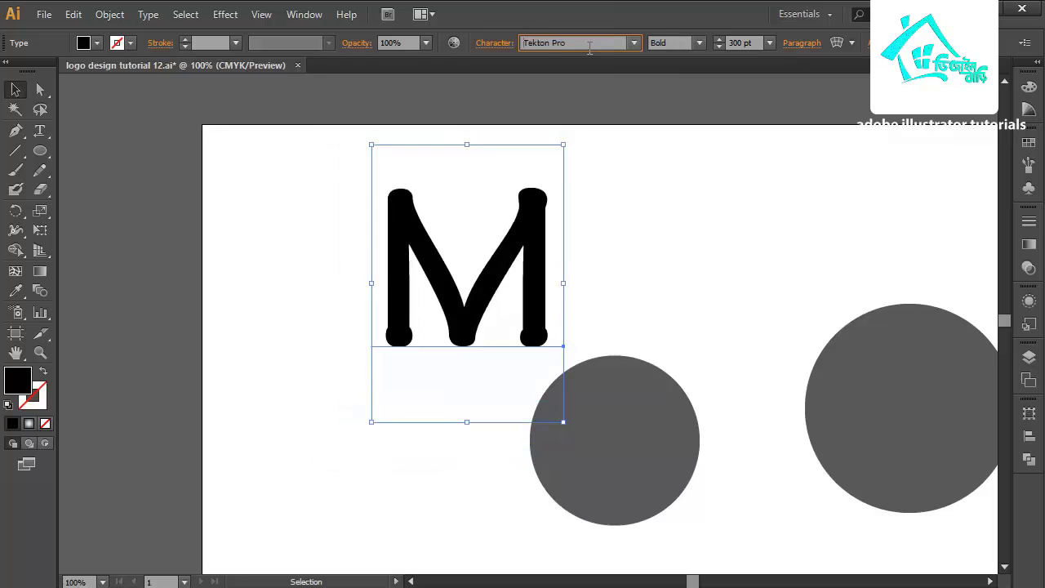
scroll(590, 48, "up", 3)
scroll(590, 47, "down", 1)
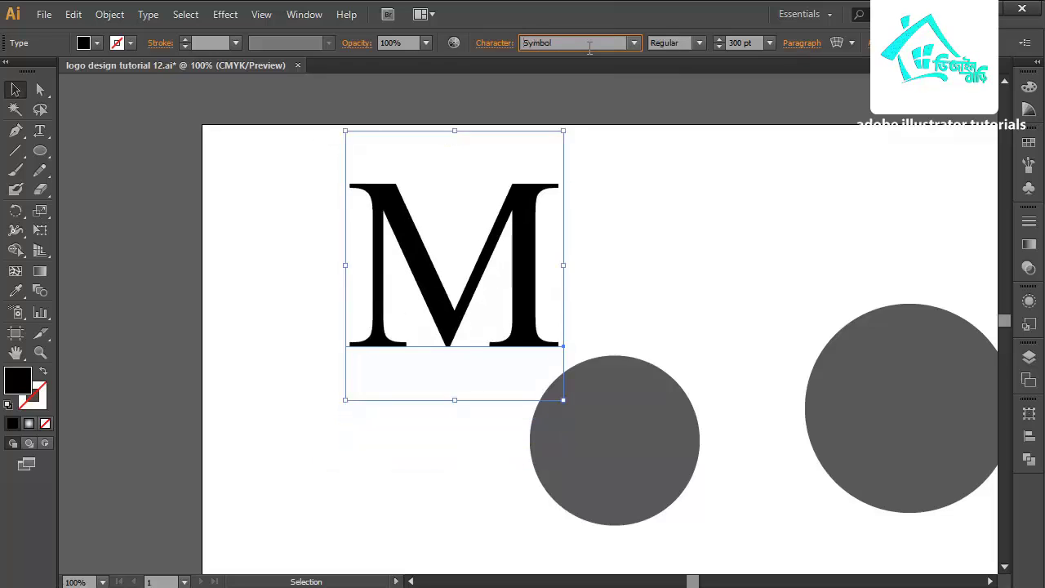
scroll(589, 47, "down", 3)
scroll(589, 47, "up", 1)
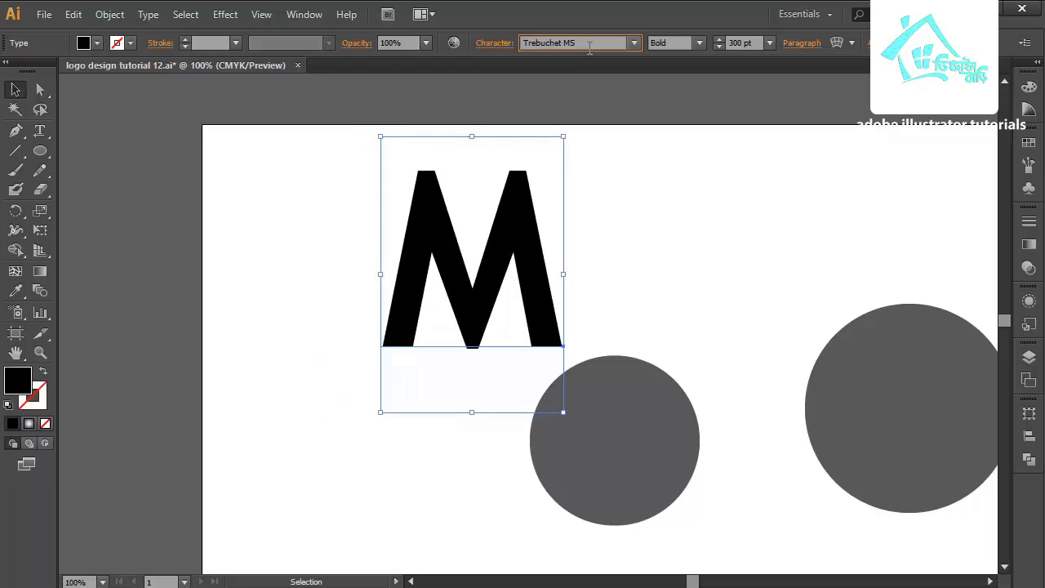
scroll(590, 47, "up", 1)
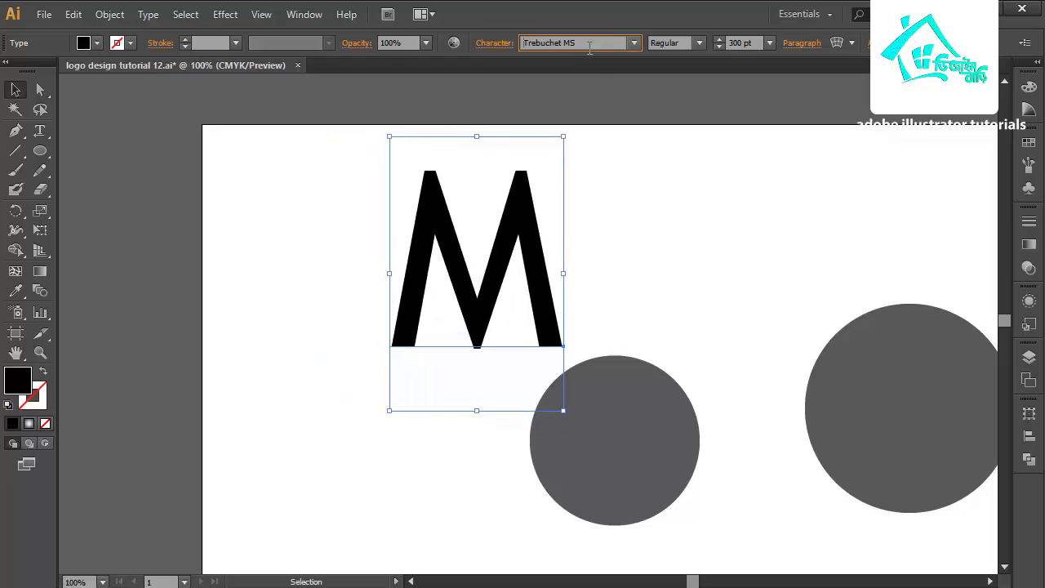
left_click(700, 43)
left_click(684, 97)
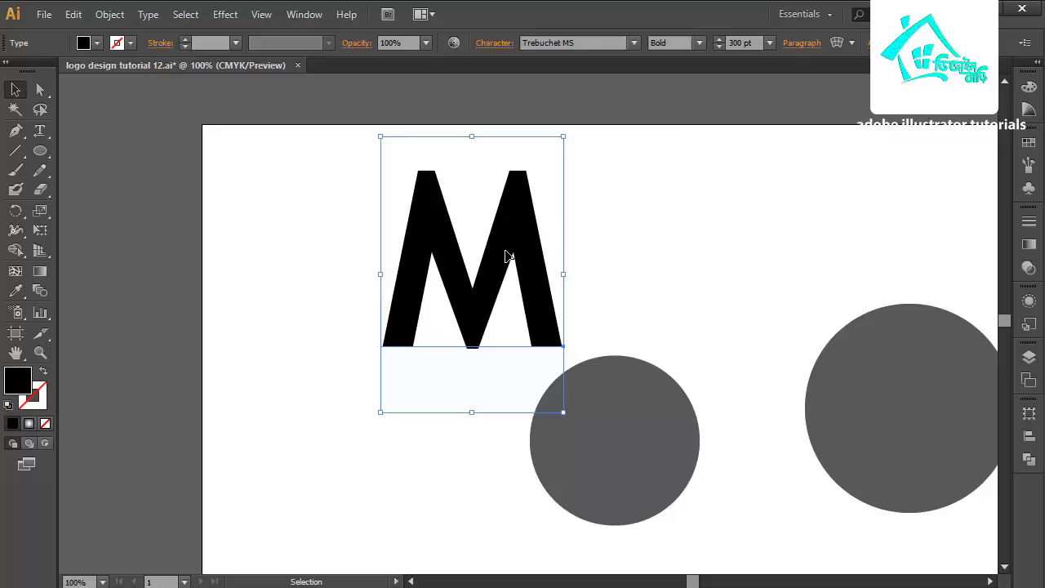
Step: Shift the letter M slightly down and to the left, and convert it to outlines
left_click_drag(521, 223, 493, 236)
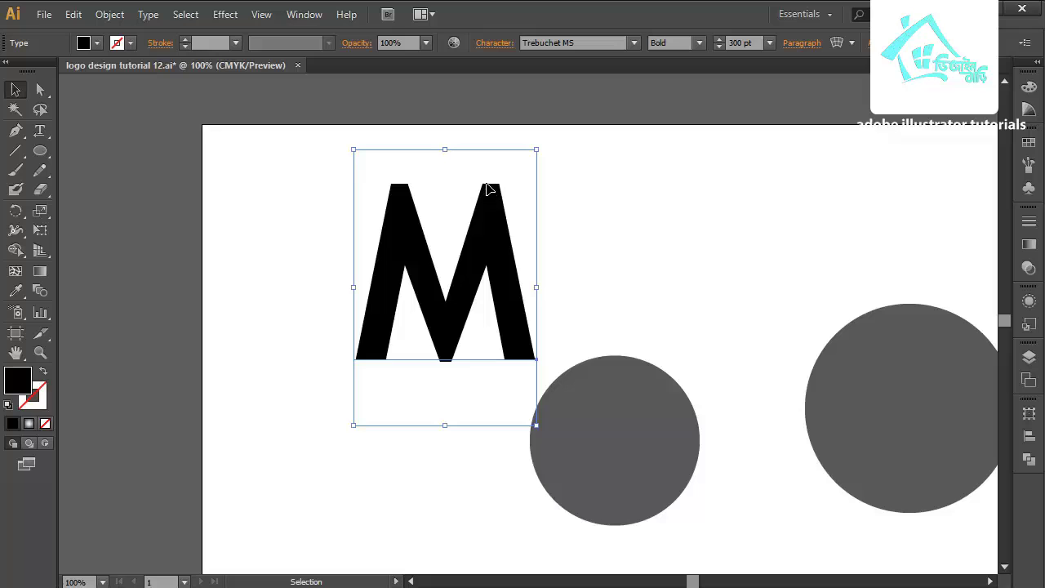
left_click(149, 16)
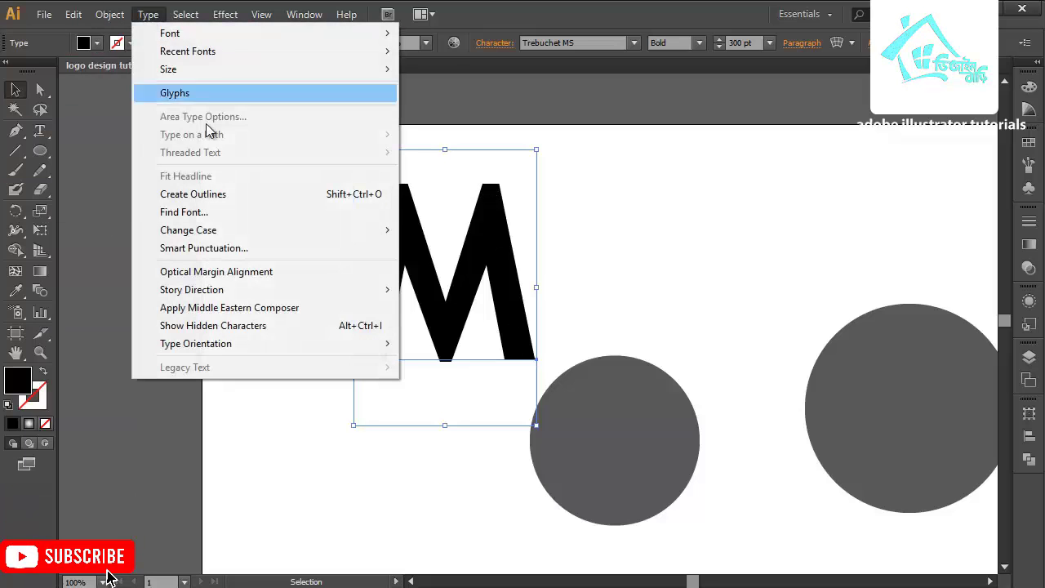
left_click(239, 195)
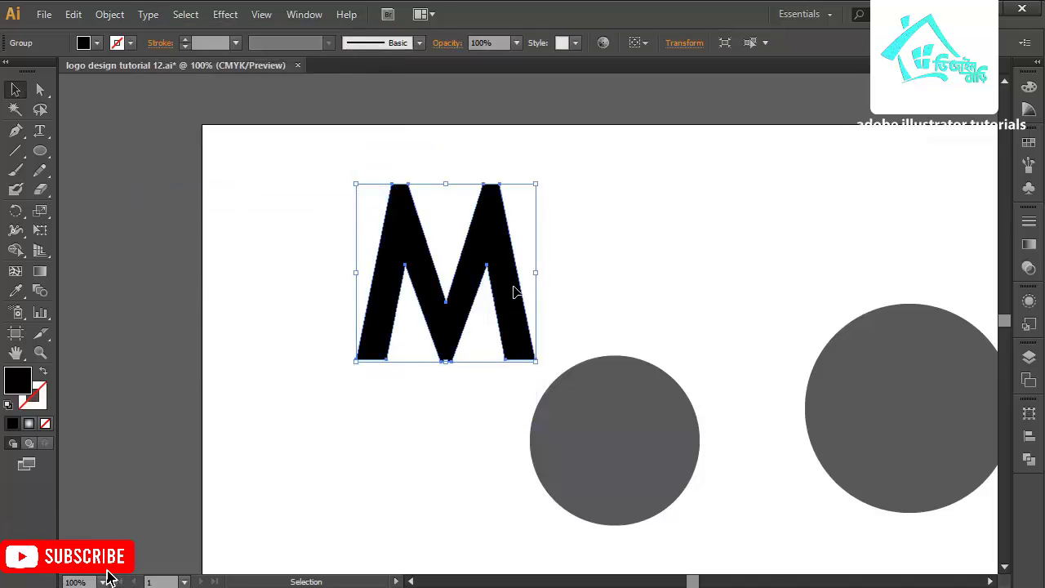
Step: Move the outlined M over the larger circle and nudge it to horizontal centre, with its feet just past the circle's lower edge
left_click_drag(477, 282, 710, 327)
scroll(710, 327, "down", 1)
scroll(710, 328, "right", 10)
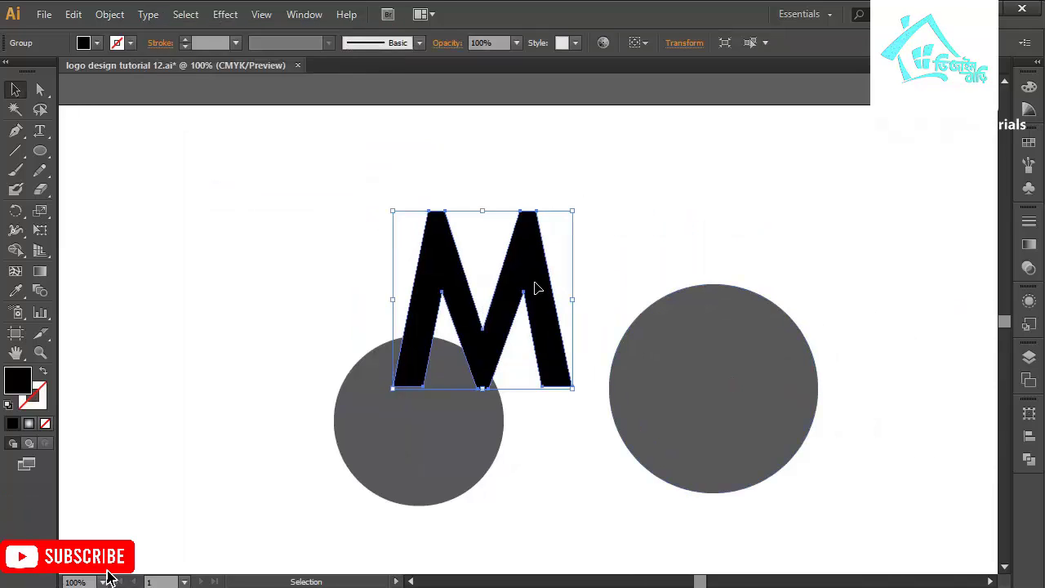
left_click_drag(537, 287, 768, 396)
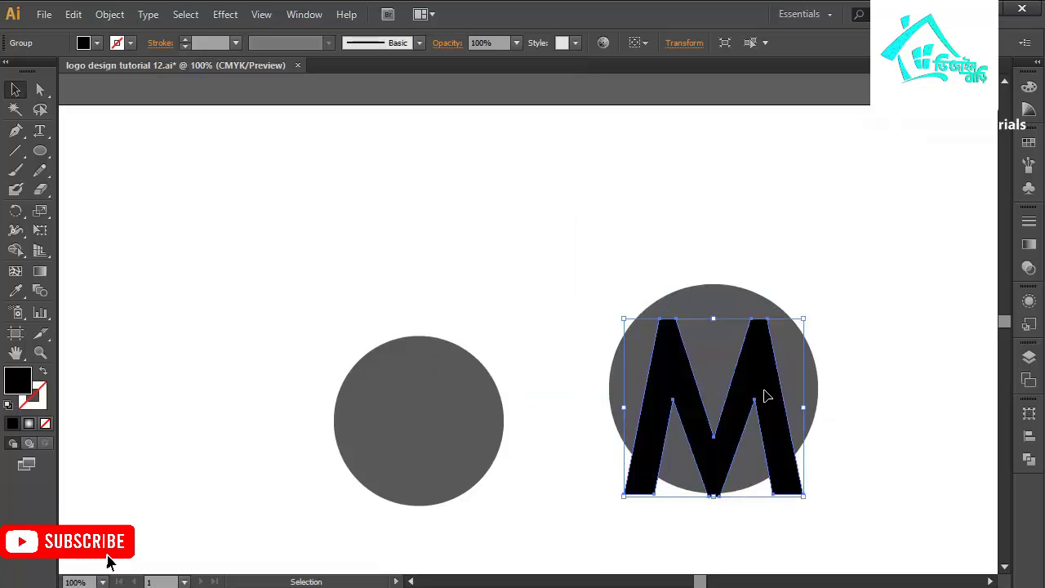
left_click(833, 333)
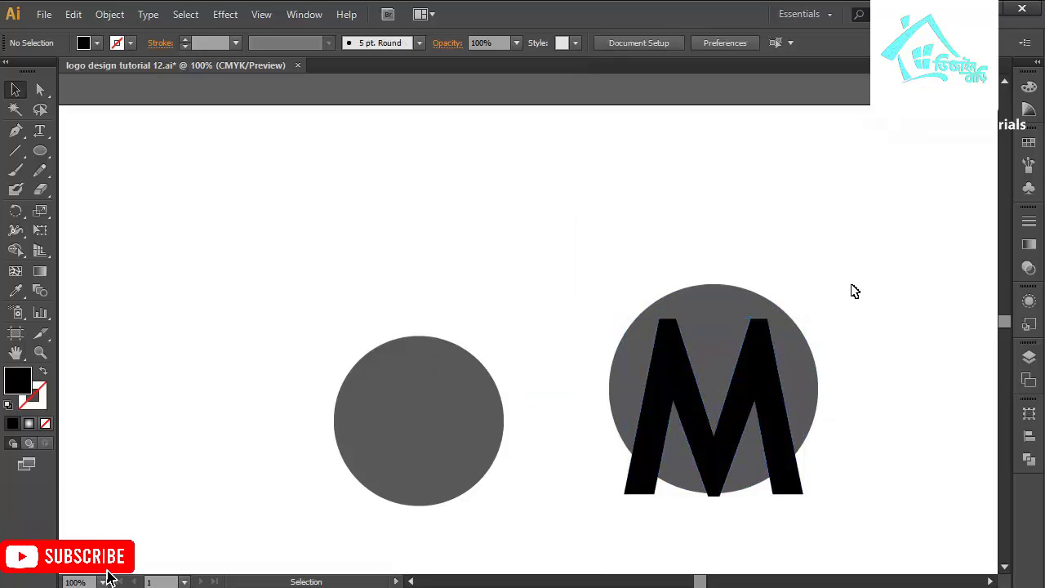
left_click_drag(779, 400, 782, 398)
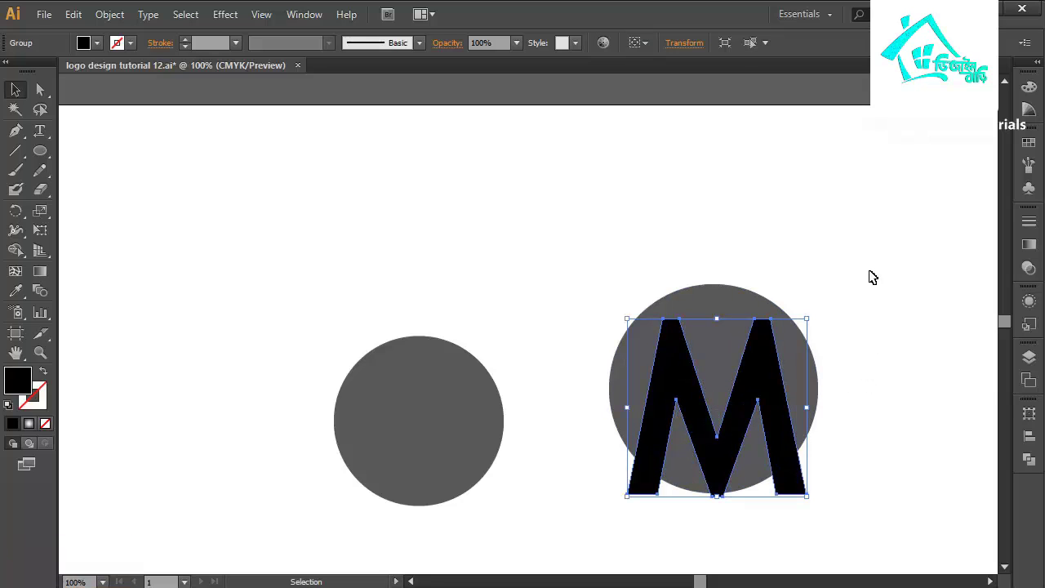
key("Left")
key("Left")
key("Left")
key("Left")
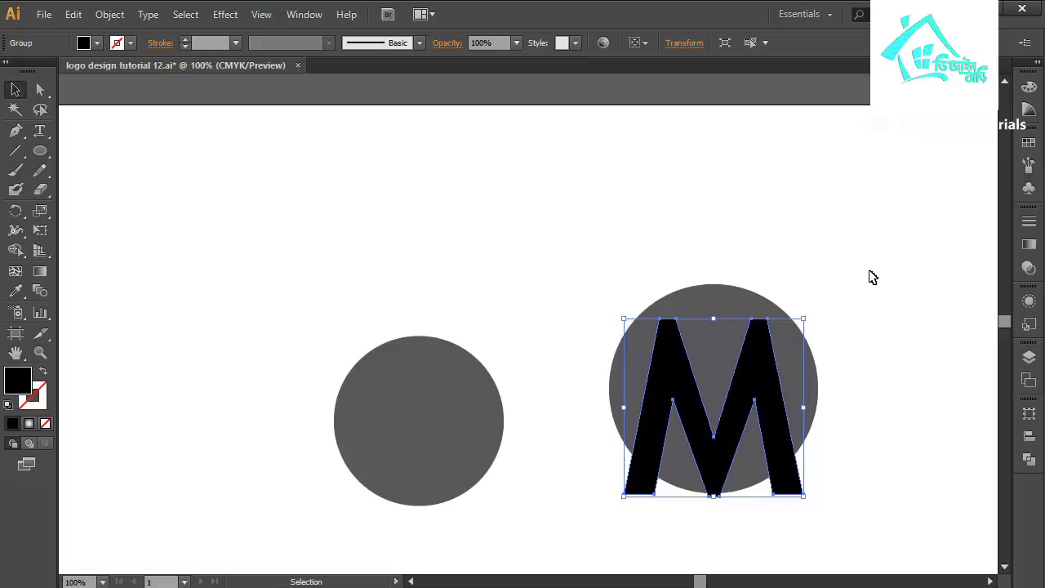
key("Right")
Step: Subtract the M from the larger circle with Minus Front, and move the cut-out shape centrally over the smaller circle
left_click_drag(871, 272, 592, 445)
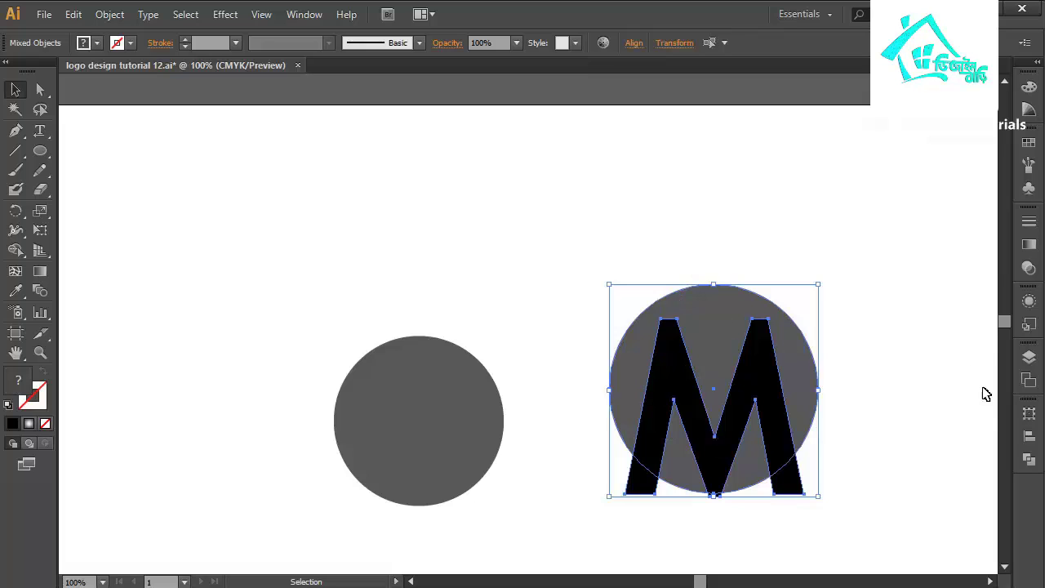
left_click(1029, 459)
left_click(869, 445)
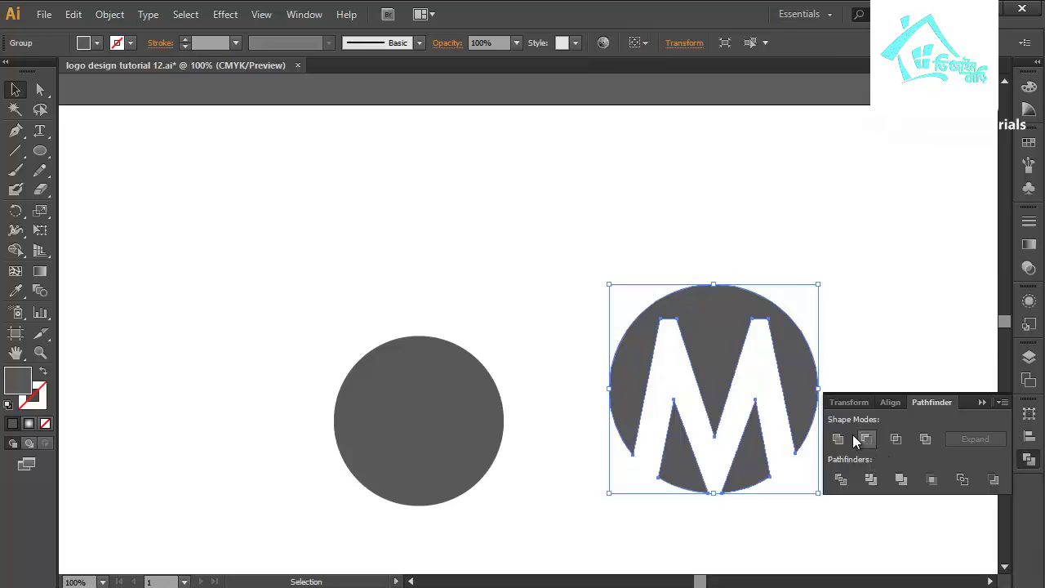
left_click(981, 404)
left_click_drag(700, 325, 404, 357)
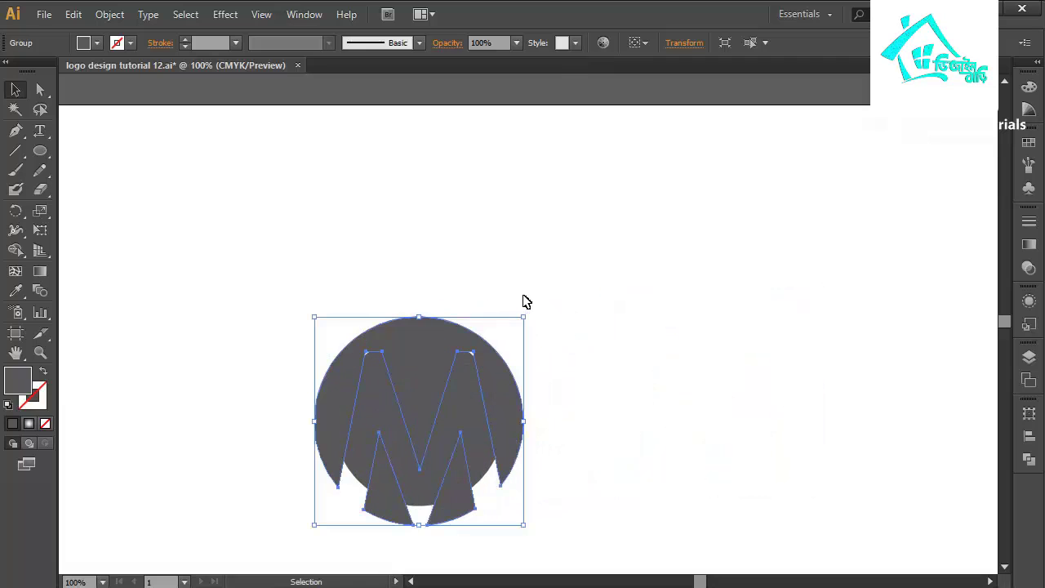
Step: Move both shapes together up to the middle of the canvas and nudge the cut-out shape slightly left over the inner circle
left_click_drag(524, 296, 554, 338)
left_click(677, 330)
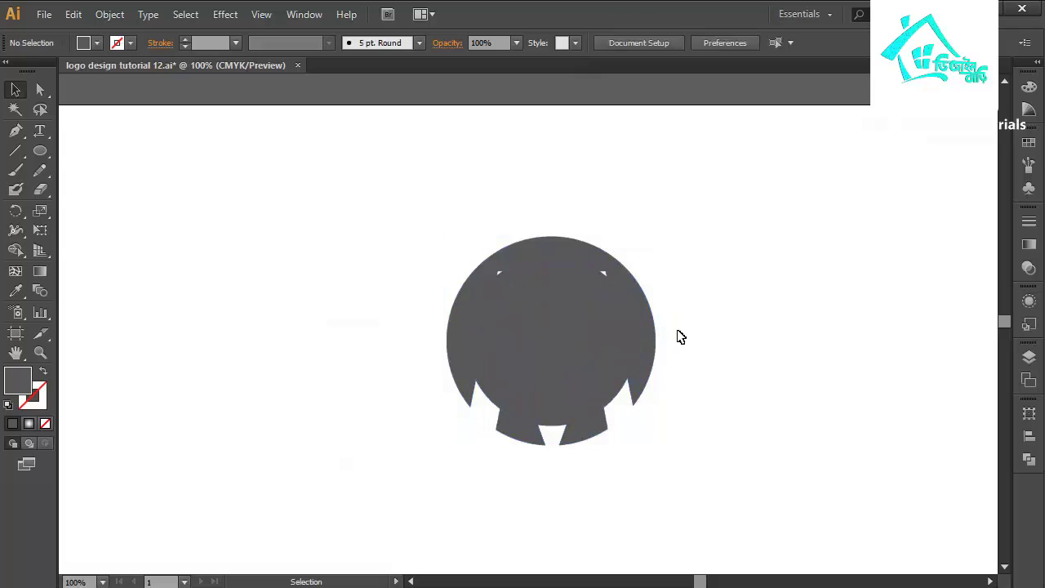
left_click(627, 317)
key("Left")
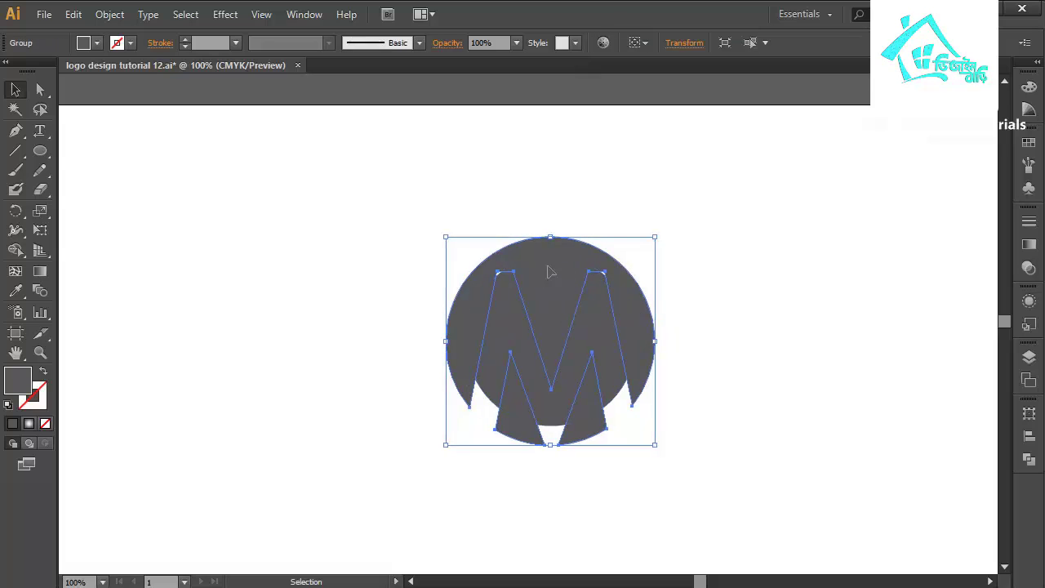
Step: Fill the cut-out shape with the white-to-gray radial gradient swatch and spread one gradient across it from the upper centre to below its lower edge
left_click(1028, 143)
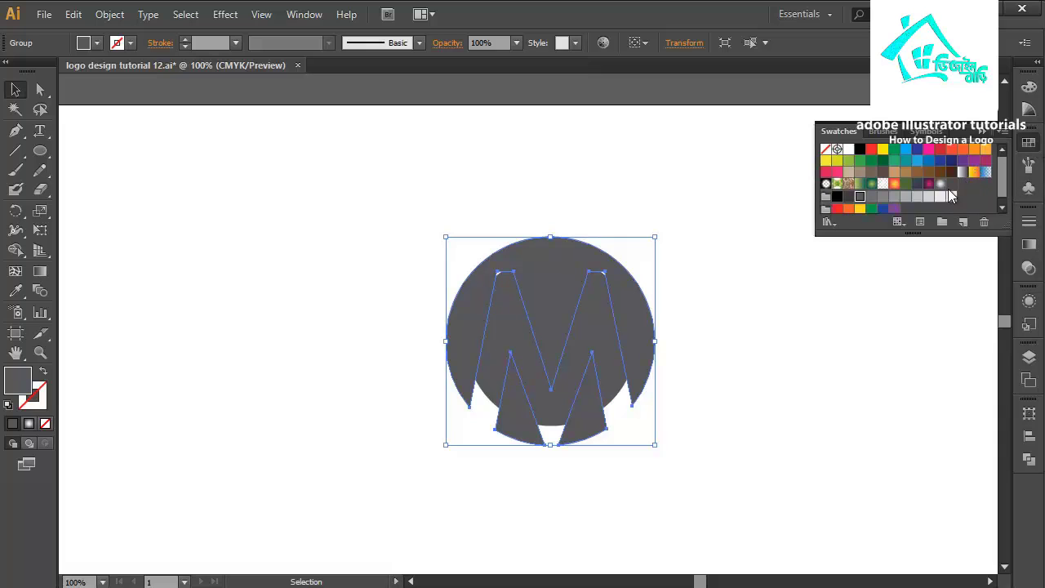
left_click(940, 185)
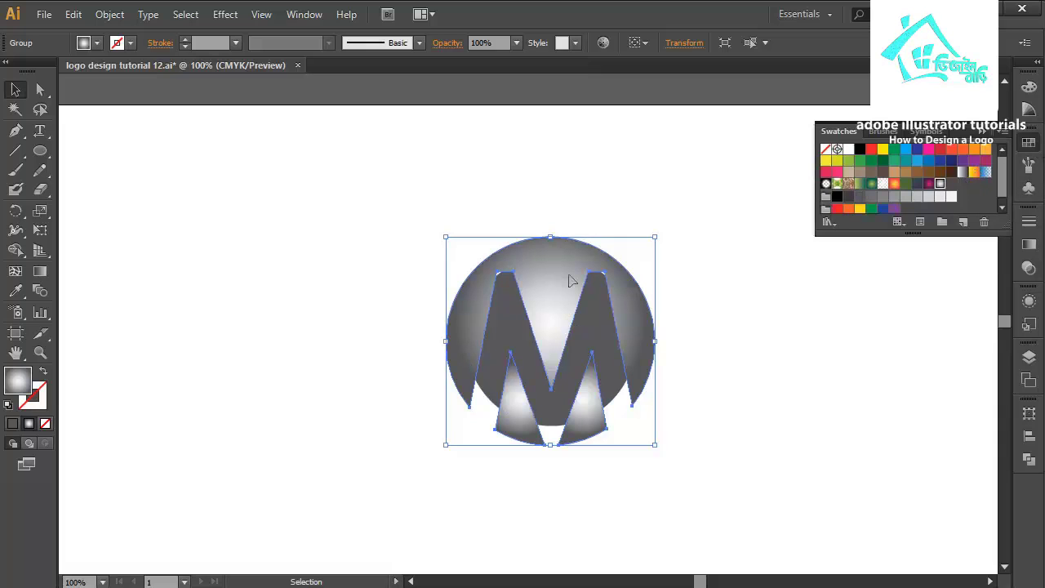
left_click(41, 273)
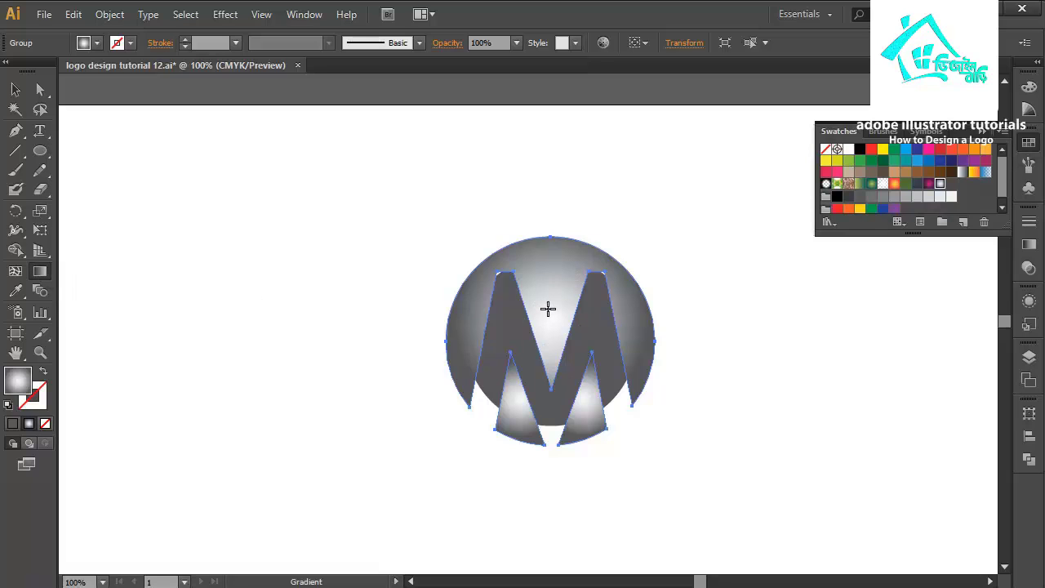
left_click_drag(548, 309, 548, 457)
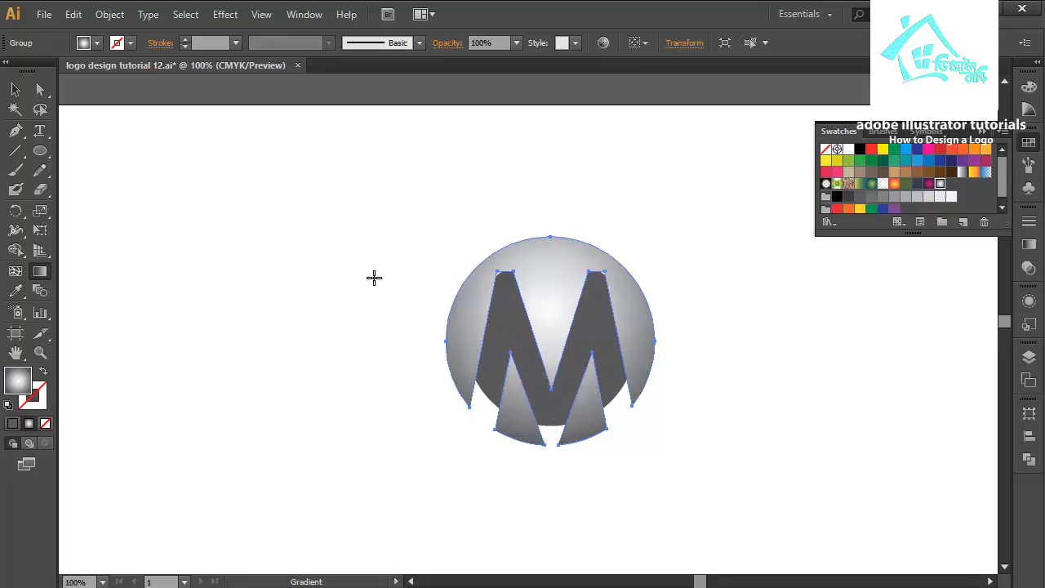
left_click(14, 89)
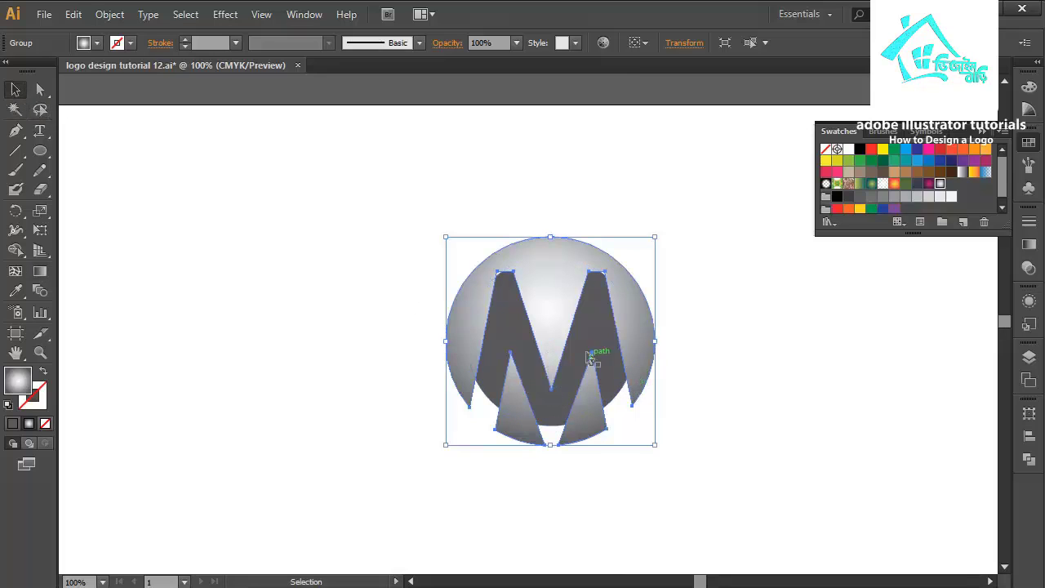
Step: Enlarge the inner circle slightly upward and fill it with the magenta-to-purple radial gradient, running from just below its centre to below the logo
left_click(591, 309)
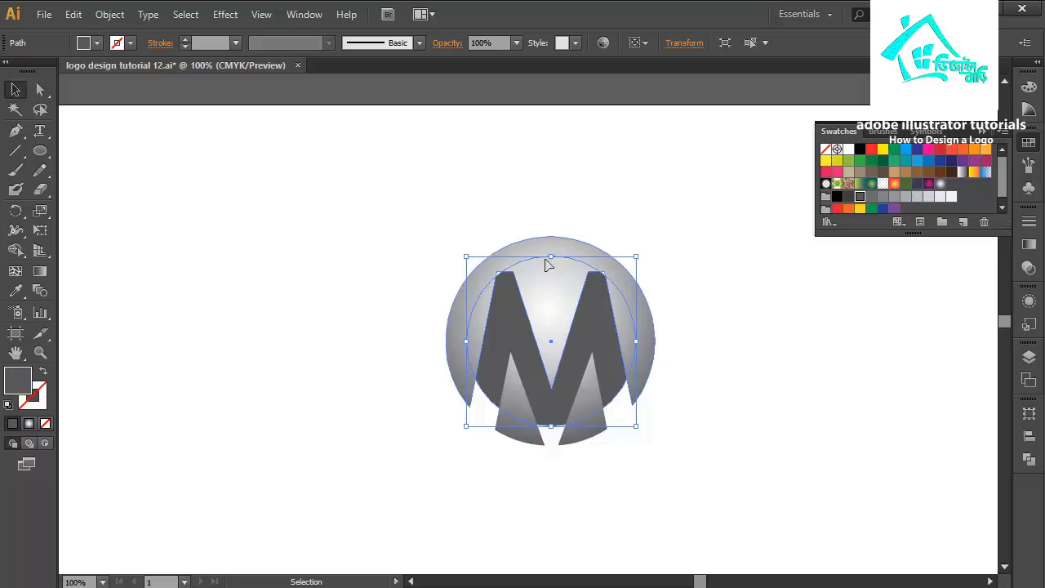
mouse_move(550, 258)
left_mouse_down()
mouse_move(550, 192)
mouse_move(552, 252)
left_mouse_up()
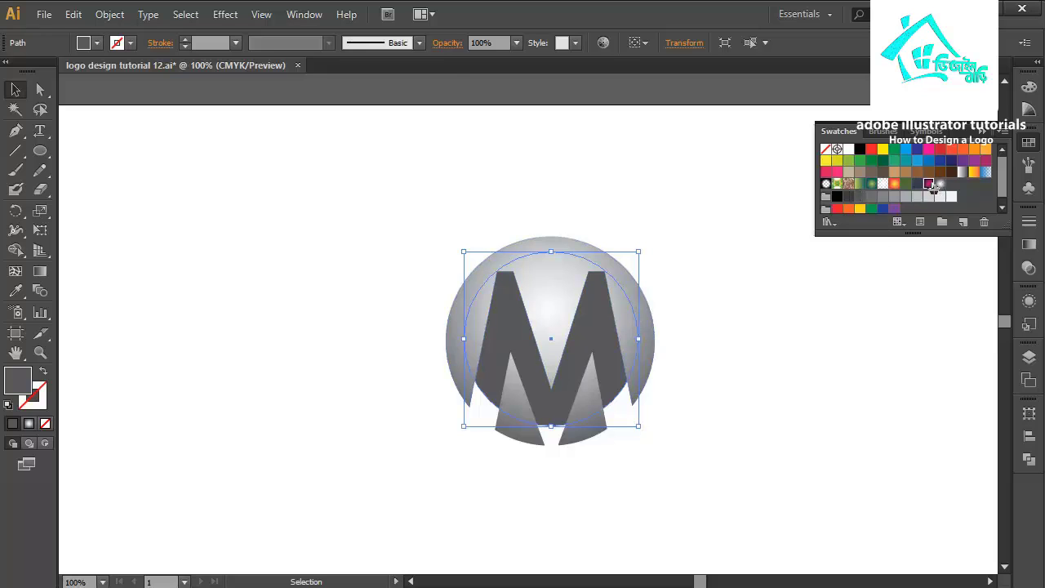
left_click(929, 184)
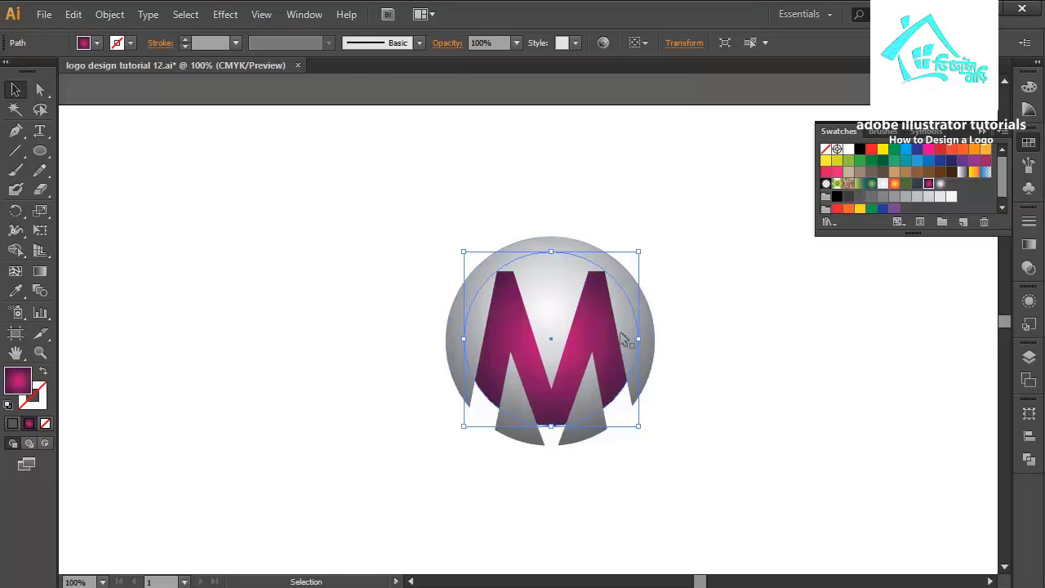
left_click(40, 272)
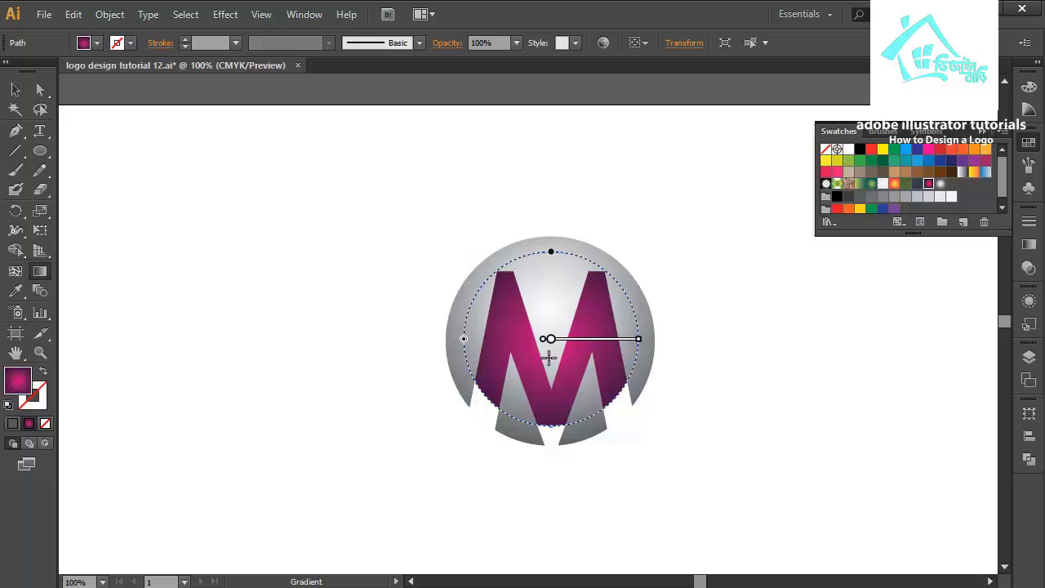
left_click_drag(548, 356, 549, 451)
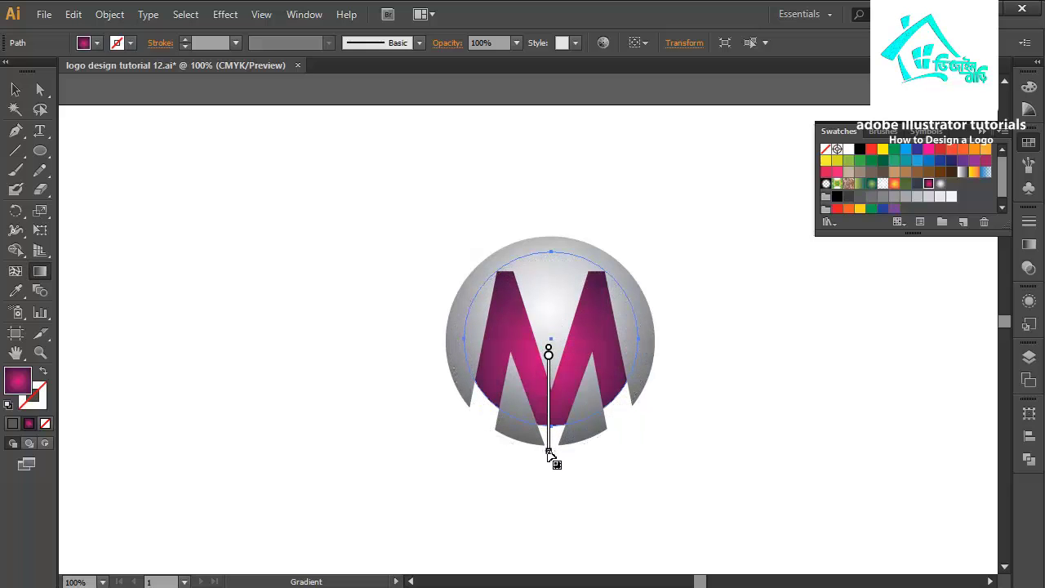
left_click(15, 89)
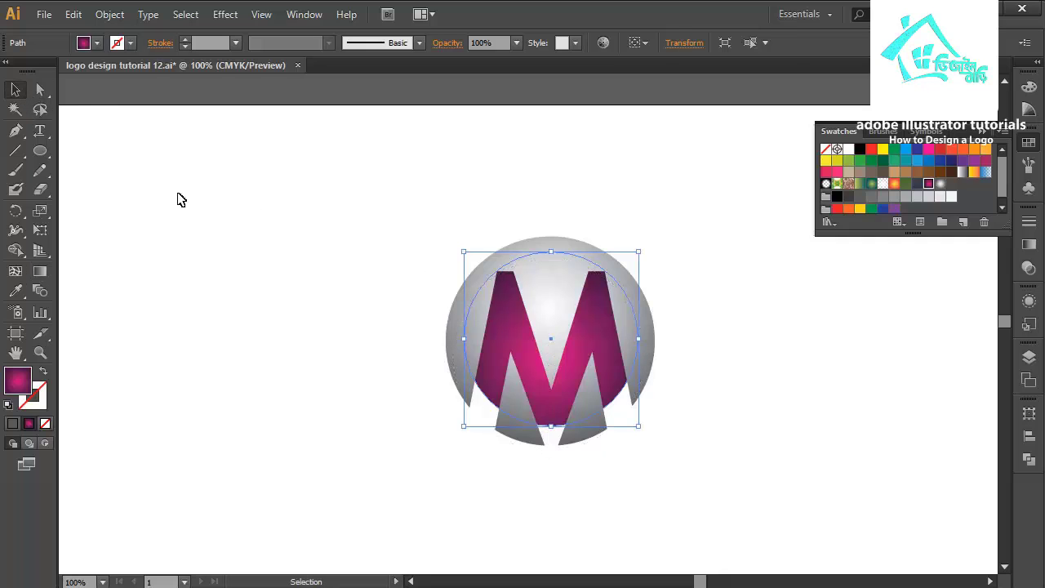
left_click(181, 199)
Step: Draw a closed facet with the Pen tool along the M's left peak, from outer foot tip to central notch, and run its gradient downward from the peak
key("ctrl+plus")
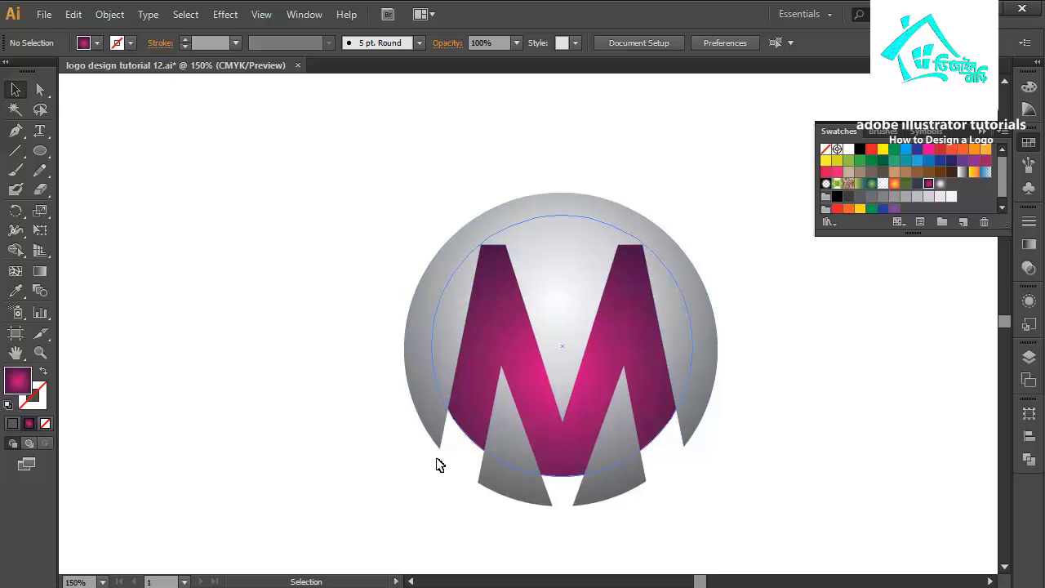
left_click(16, 133)
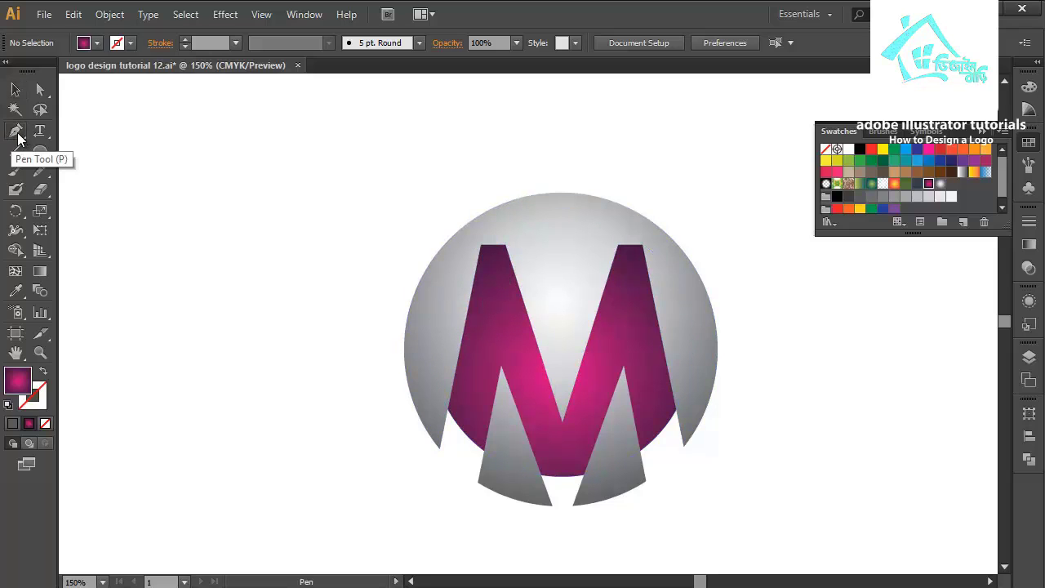
left_click(439, 448)
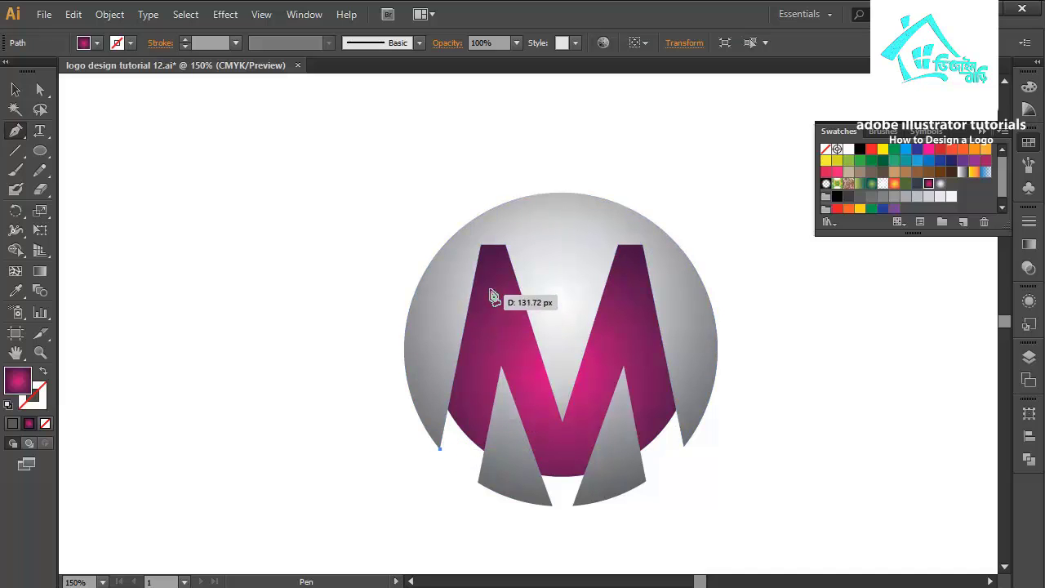
left_click(491, 276)
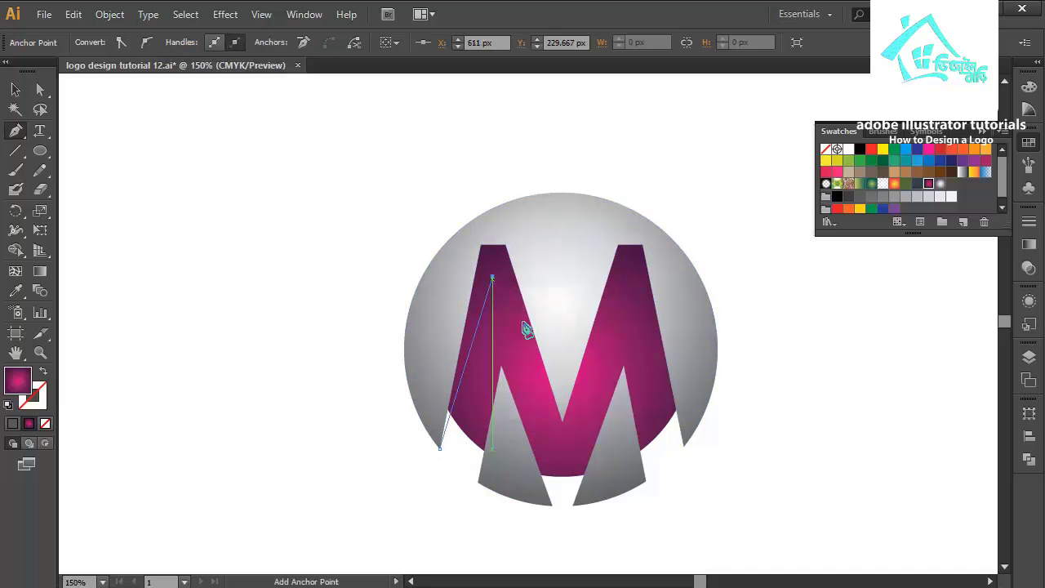
left_click(562, 418)
left_click(507, 245)
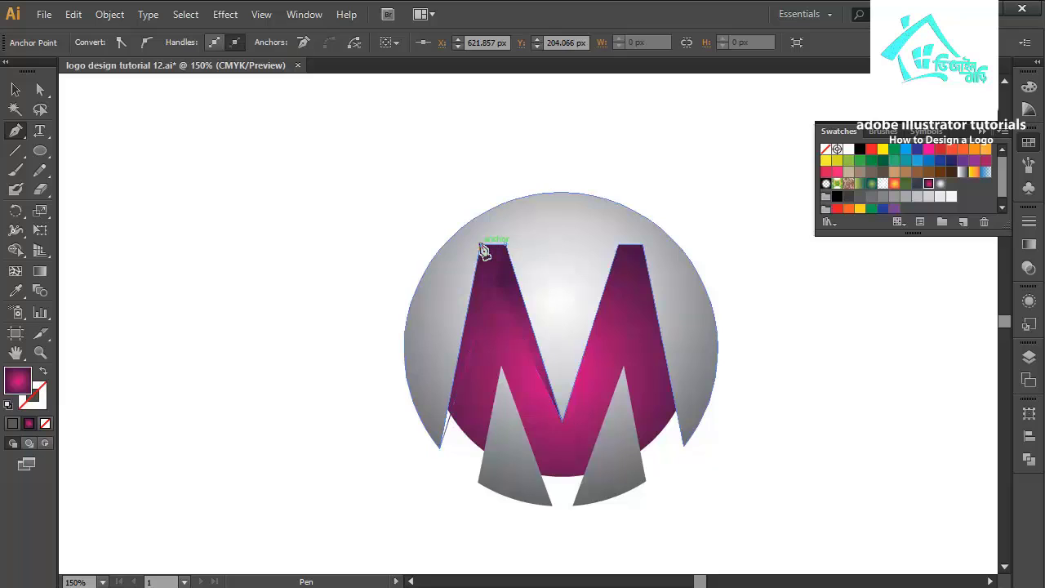
left_click(480, 245)
left_click(439, 448)
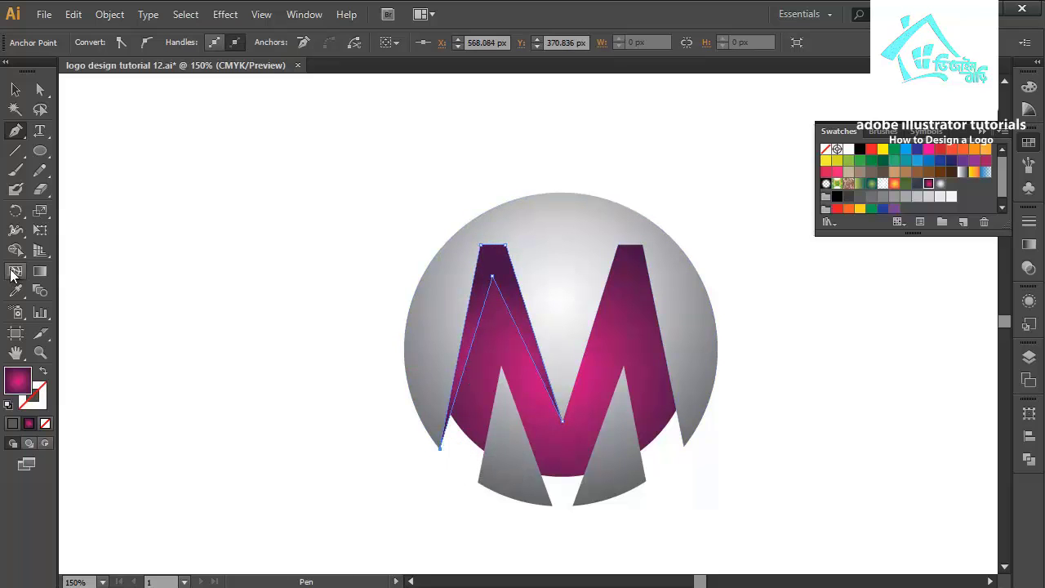
left_click(40, 271)
left_click_drag(513, 245, 516, 400)
Step: Draw a matching closed facet with the Pen tool along the M's right peak, from the outer foot tip to the central notch
left_click(17, 134)
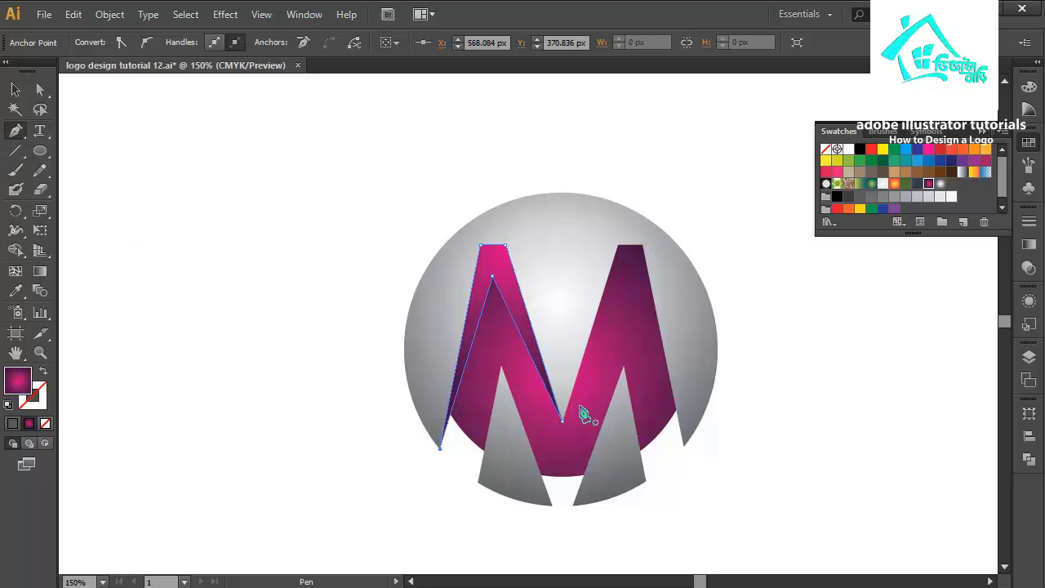
left_click(683, 446)
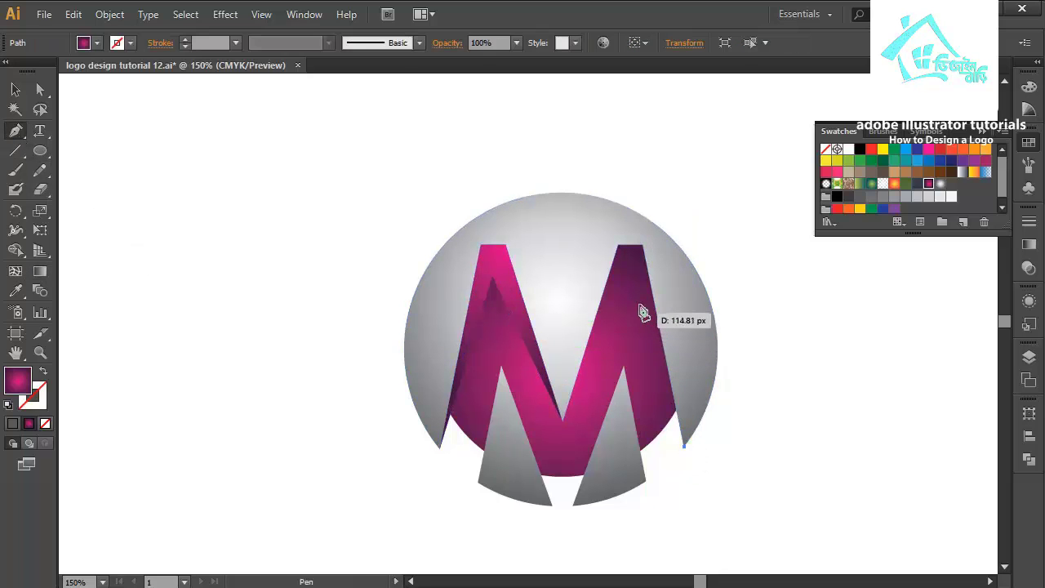
left_click(629, 271)
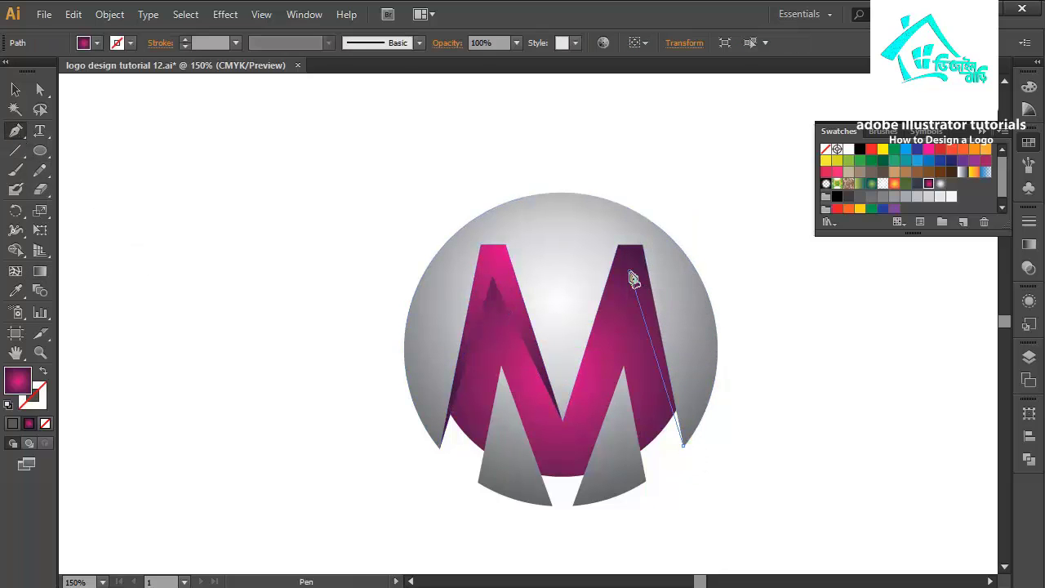
left_click(563, 421)
left_click(618, 245)
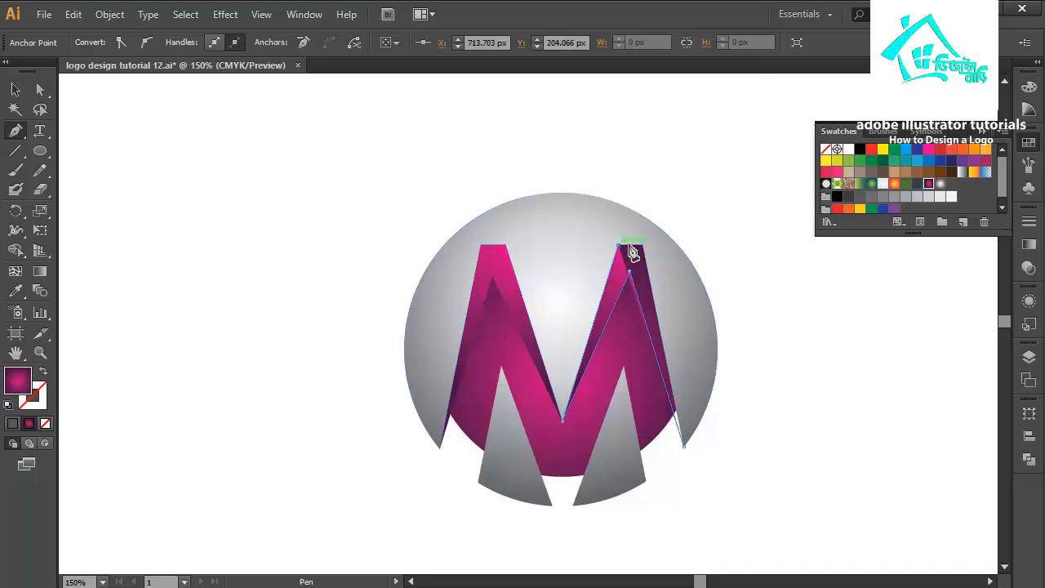
left_click(643, 245)
left_click(685, 449)
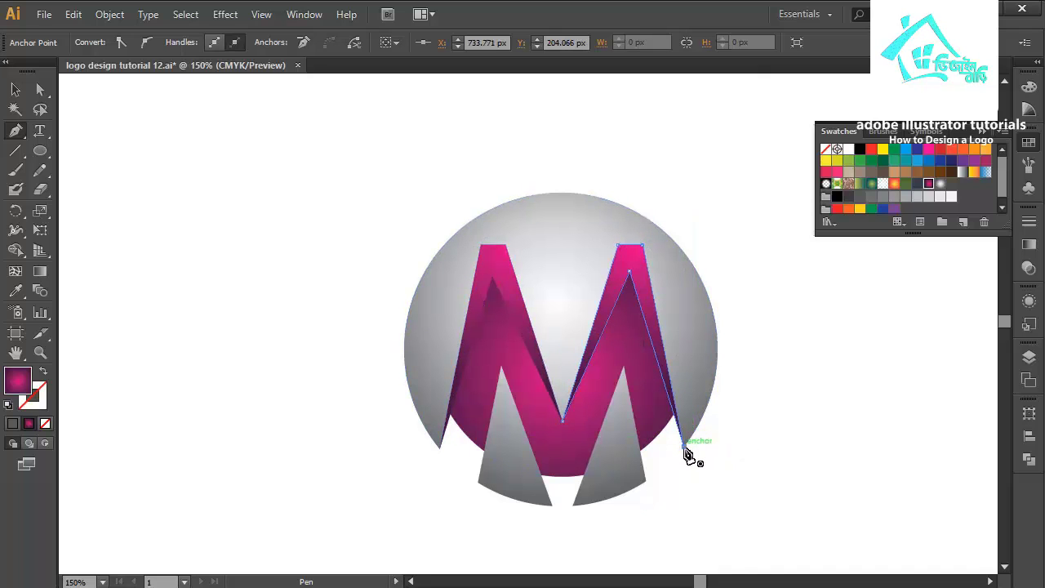
Step: Draw a narrow closed facet with the Pen tool from the left gray wedge's apex to the M's bottom centre and the wedge's inner lower corner
left_click(501, 367)
left_click(561, 477)
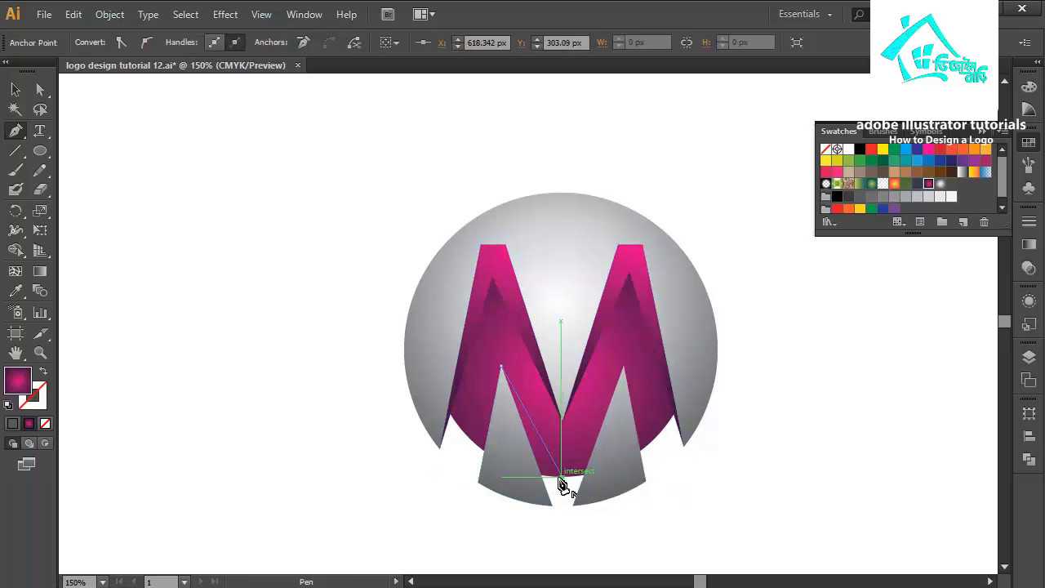
left_click(553, 506)
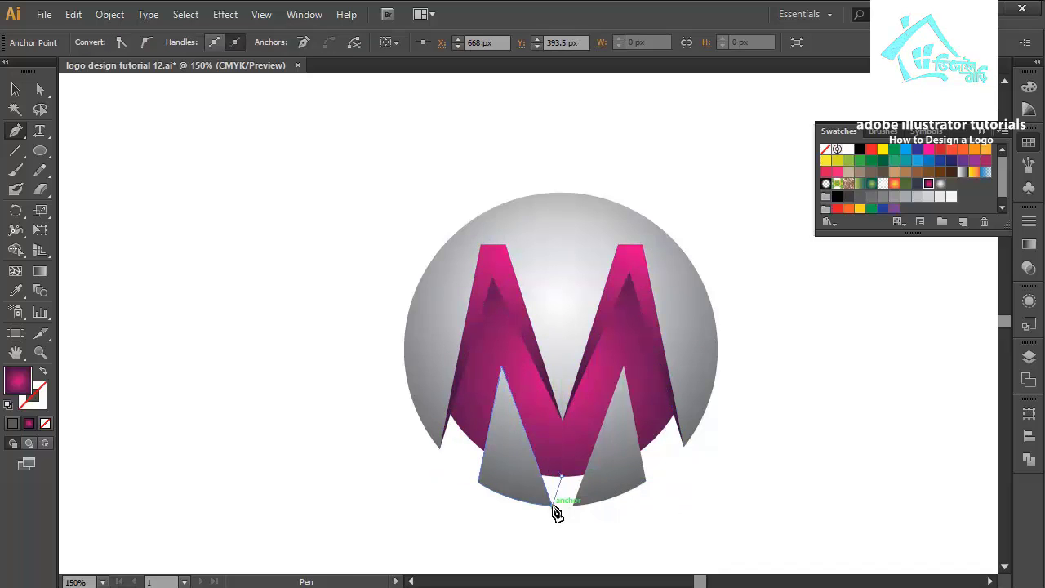
left_click(501, 368)
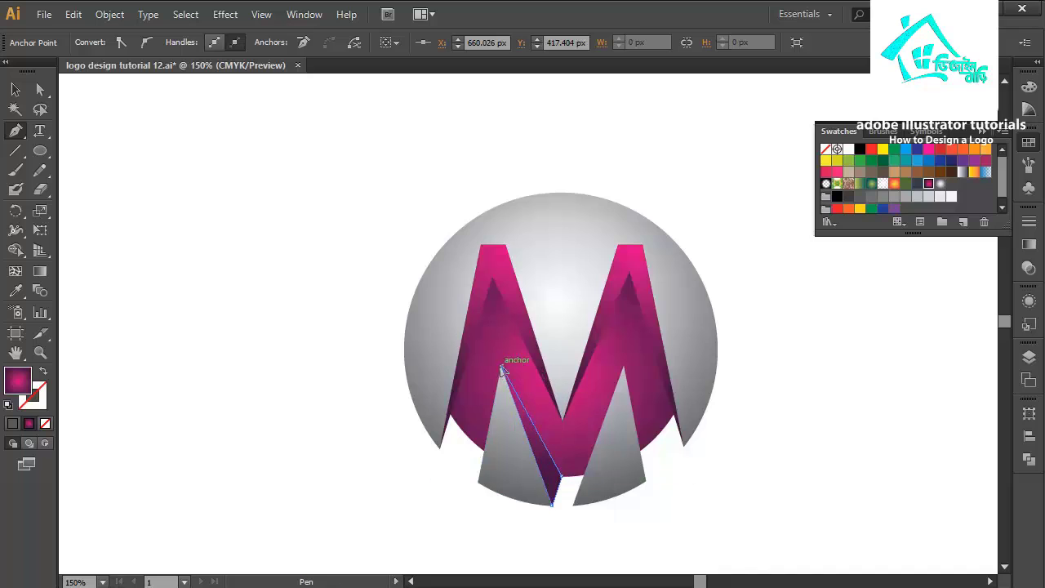
Step: Draw the mirrored narrow facet with the Pen tool from the right gray wedge's apex to the bottom centre and that wedge's inner lower corner
left_click(624, 368)
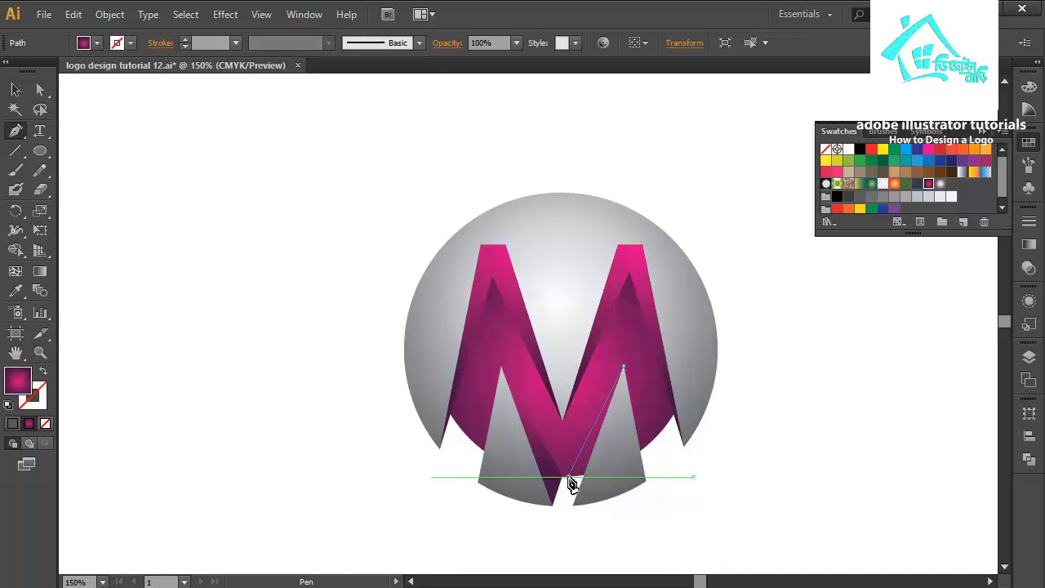
left_click(568, 478)
left_click(573, 505)
left_click(645, 482)
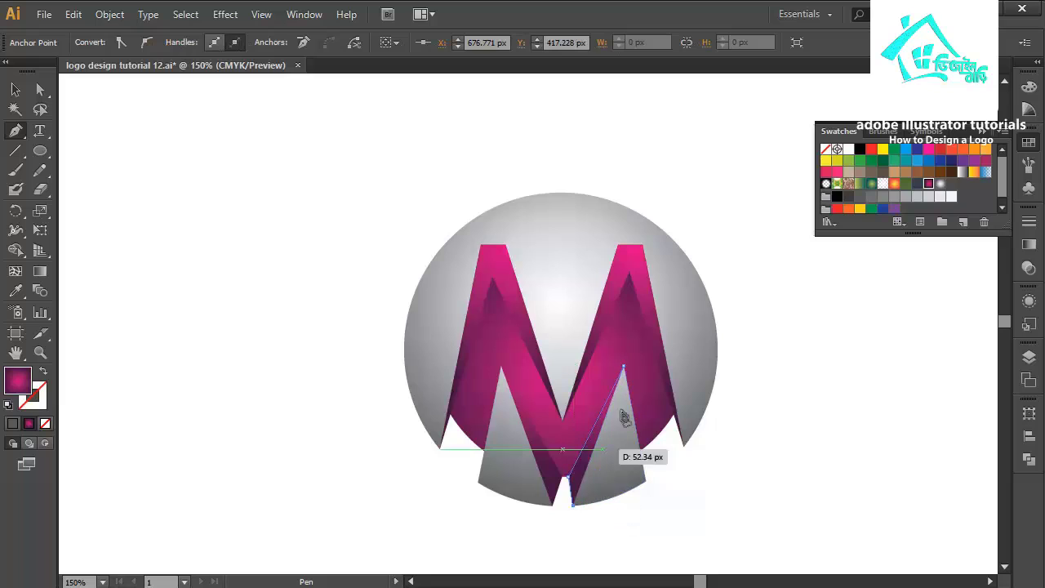
left_click(625, 369)
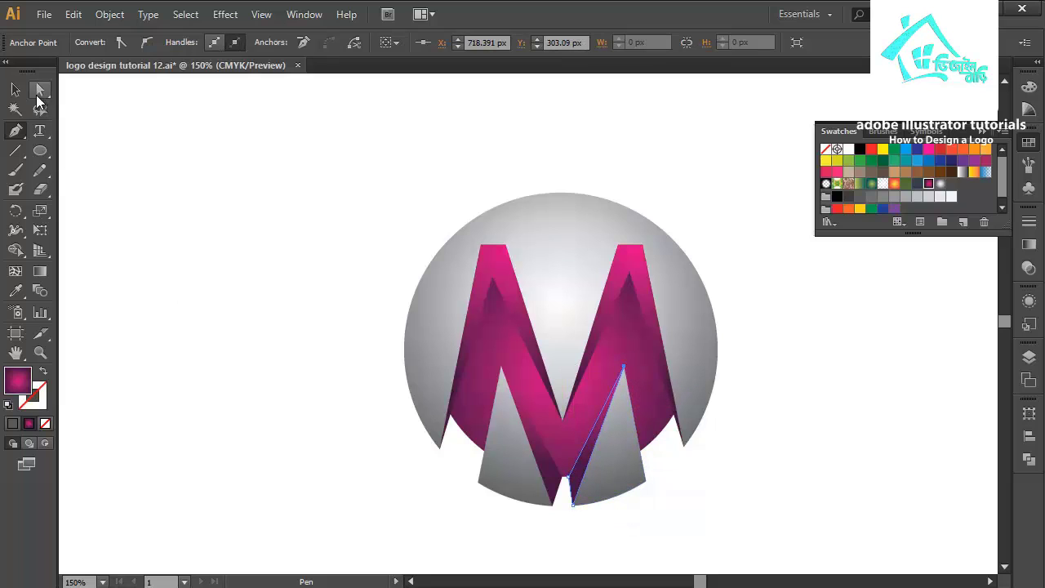
Step: Adjust the inner corner point of the right lower facet with Direct Selection to close the gap to the left facet, and deselect
left_click(39, 92)
left_click(572, 483)
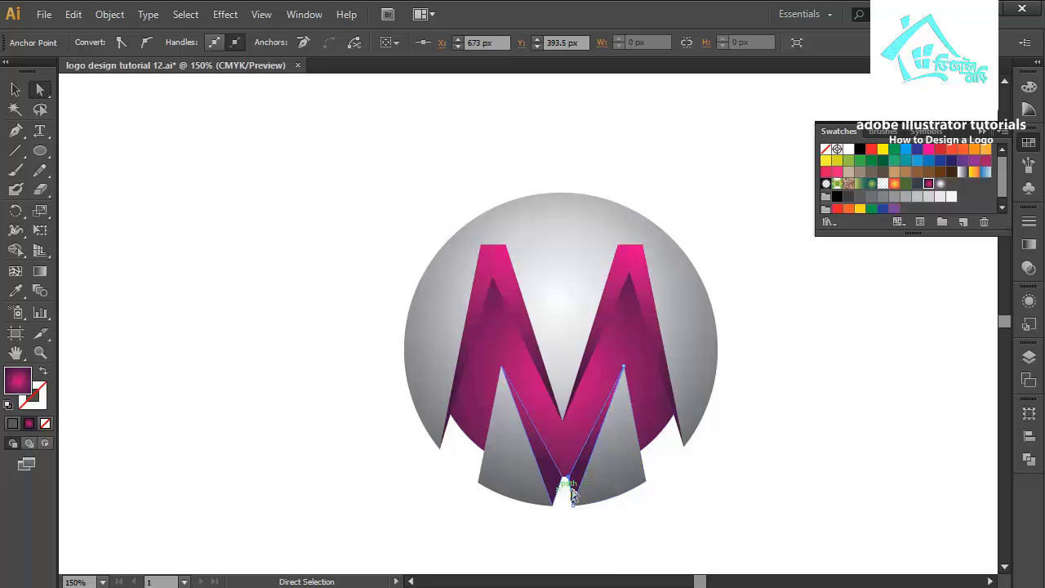
left_click(684, 501)
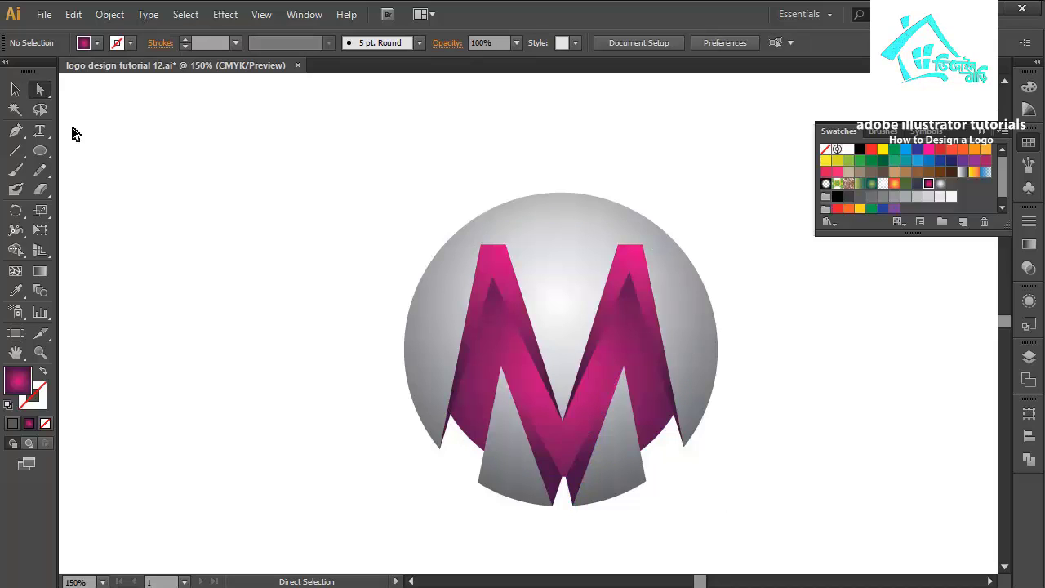